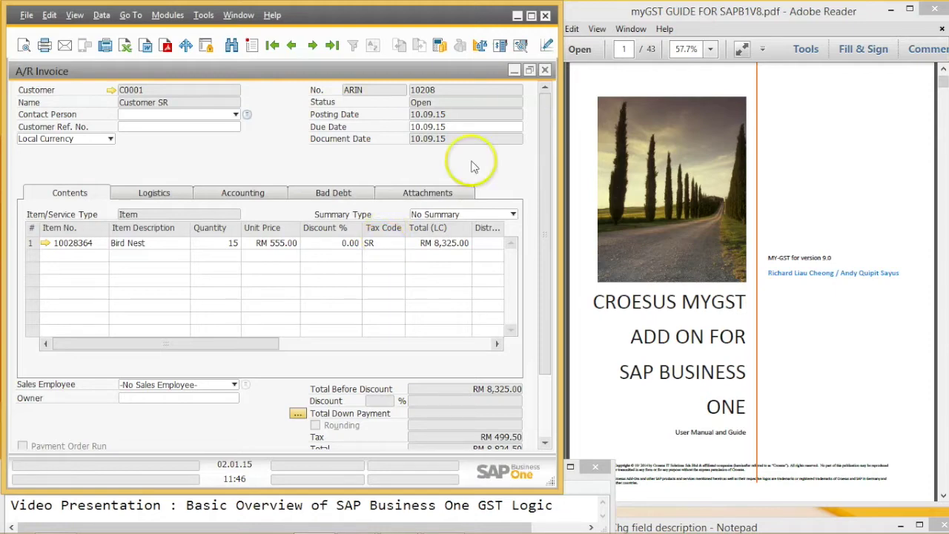
Open the first business partner's master data, Customer SR, and review the tax status options in its accounting tax settings.
{"action": "left_click", "coordinate": [514, 71]}
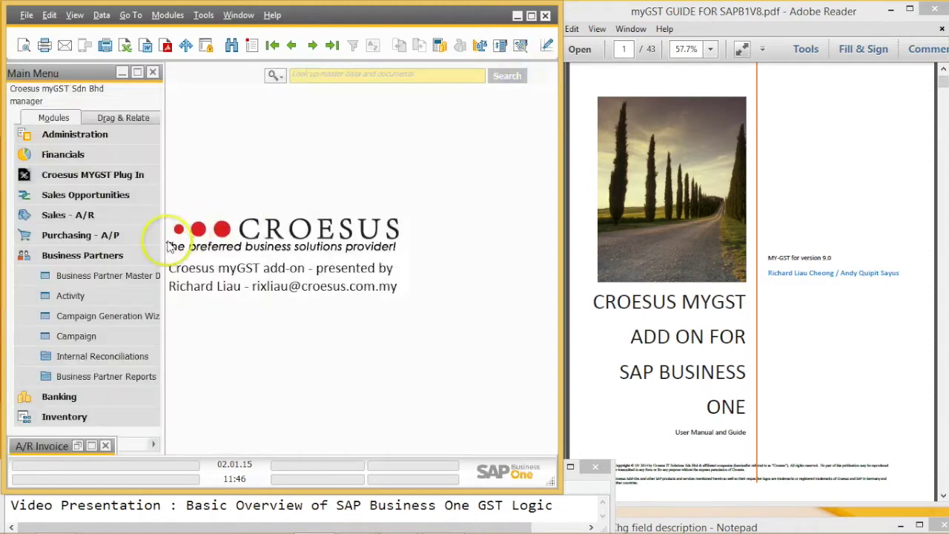
{"action": "left_click", "coordinate": [115, 275]}
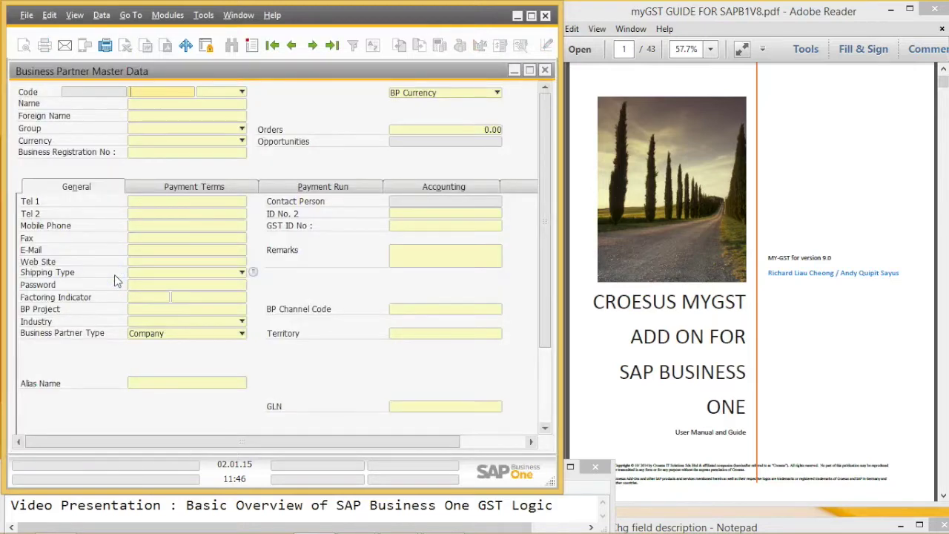
{"action": "left_click", "coordinate": [274, 46]}
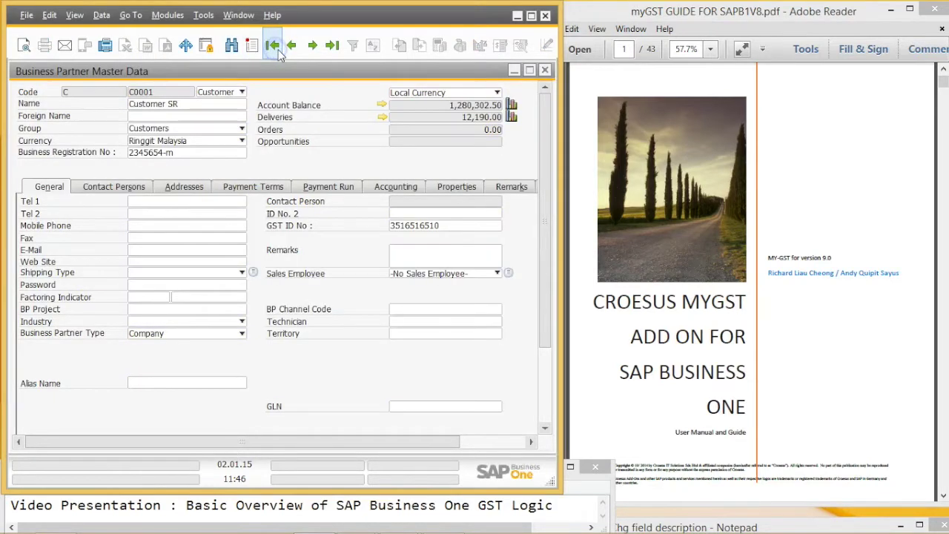
{"action": "left_click", "coordinate": [404, 189]}
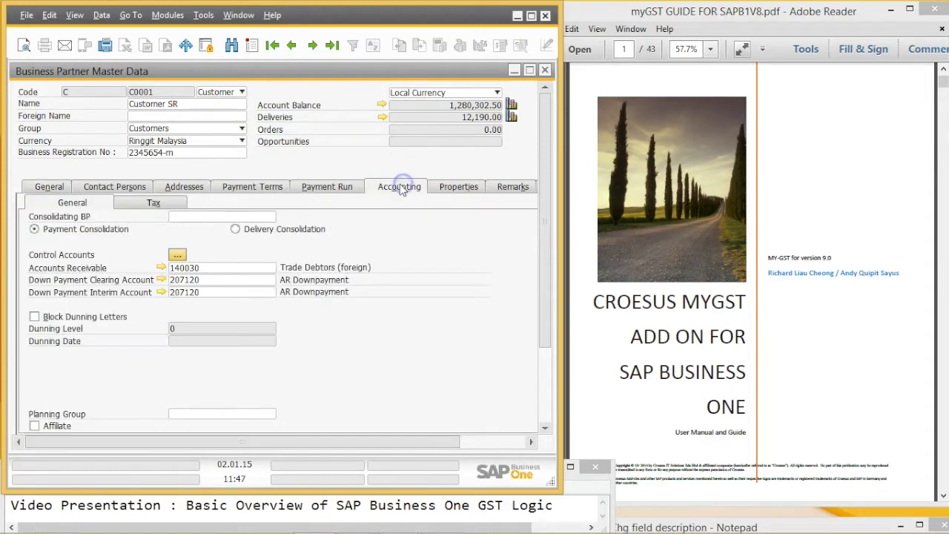
{"action": "left_click", "coordinate": [170, 205]}
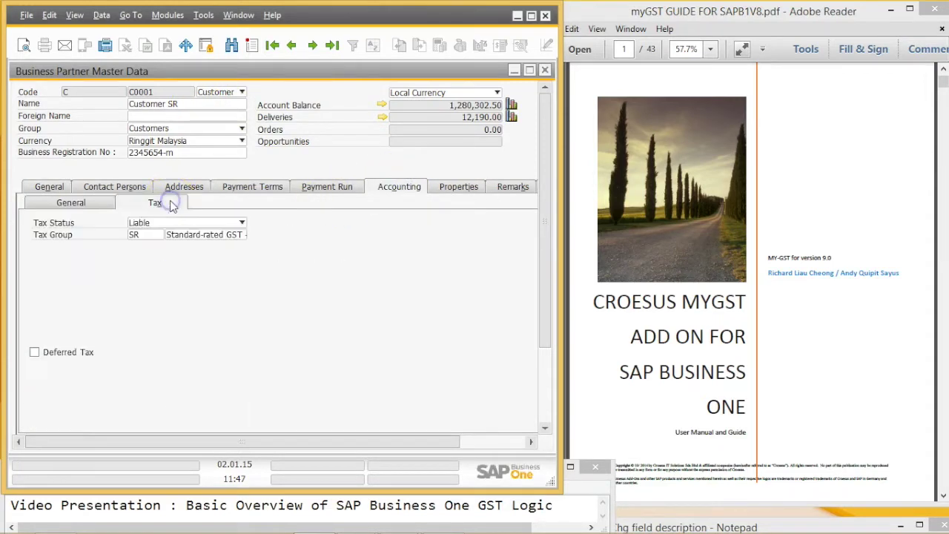
{"action": "left_click", "coordinate": [203, 224]}
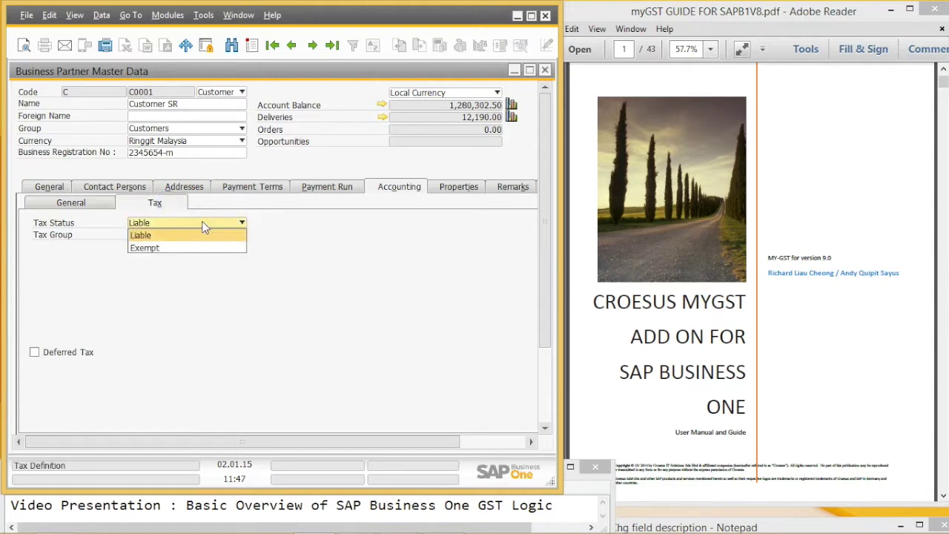
{"action": "left_click", "coordinate": [342, 230]}
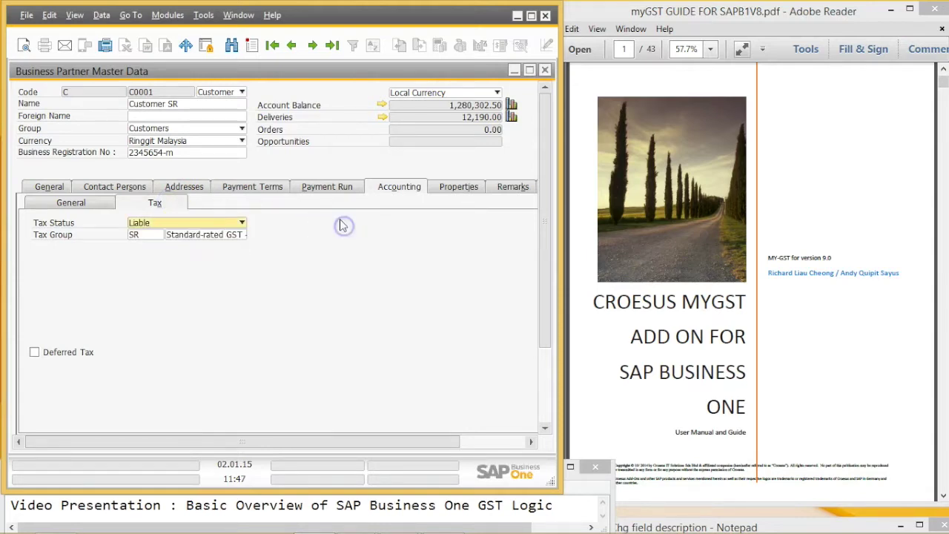
Set Customer SR's tax group to SR, Standard-rated GST - 6%, from the list of tax definitions and update the record.
{"action": "left_click", "coordinate": [155, 235]}
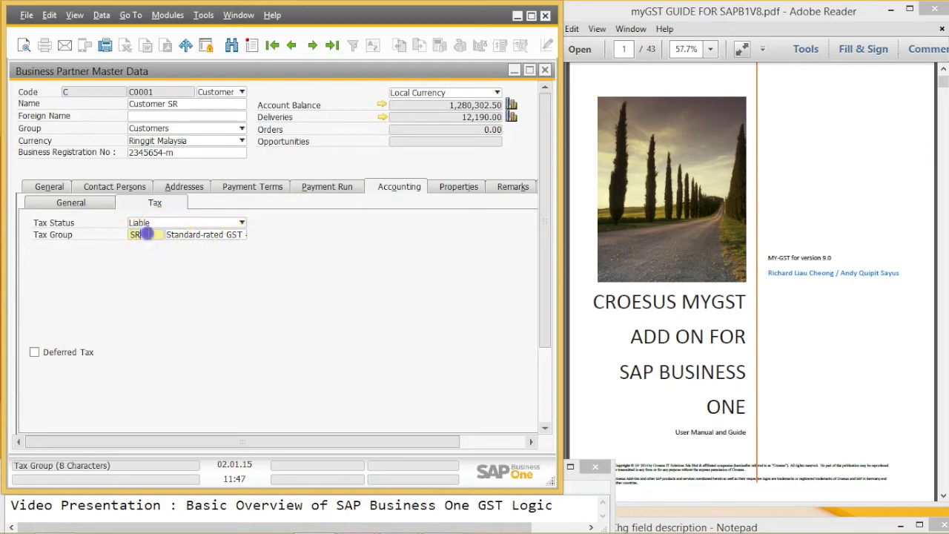
{"action": "key", "text": "Tab"}
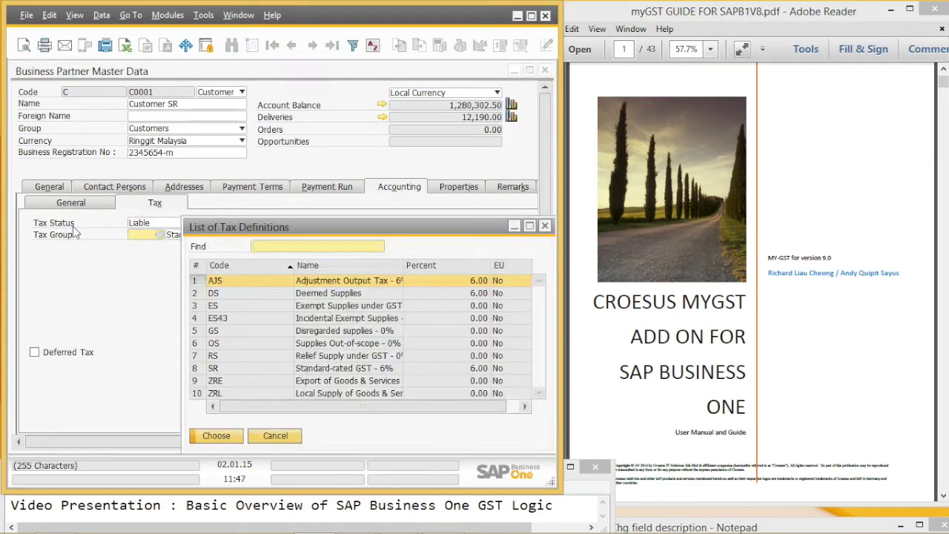
{"action": "left_click_drag", "start_coordinate": [493, 227], "coordinate": [458, 80]}
{"action": "left_click_drag", "start_coordinate": [451, 308], "coordinate": [460, 398]}
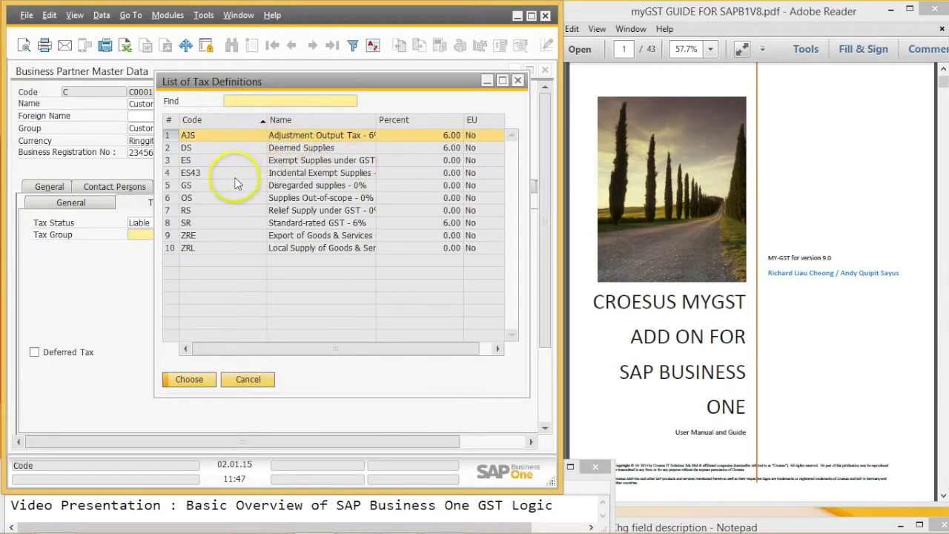
{"action": "left_click", "coordinate": [320, 224]}
{"action": "double_click", "coordinate": [316, 226]}
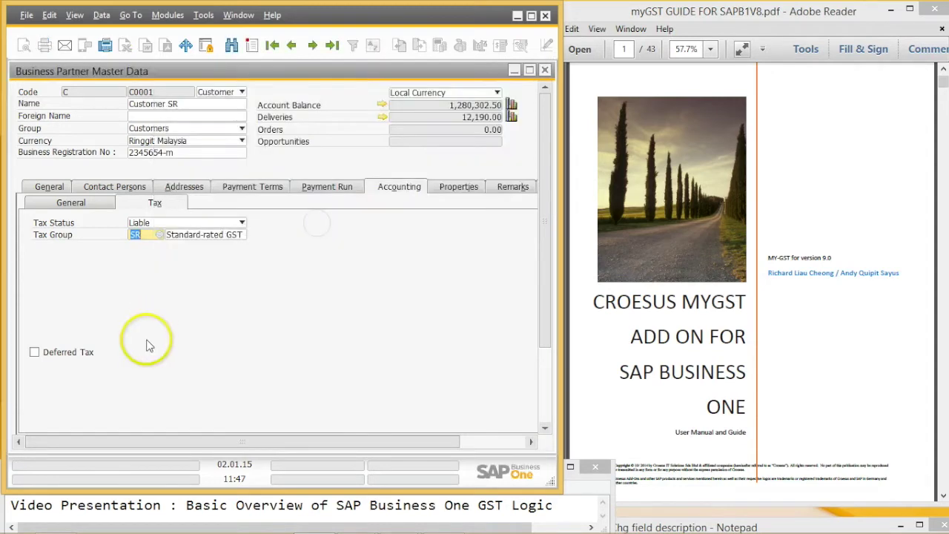
{"action": "left_click_drag", "start_coordinate": [544, 337], "coordinate": [548, 421]}
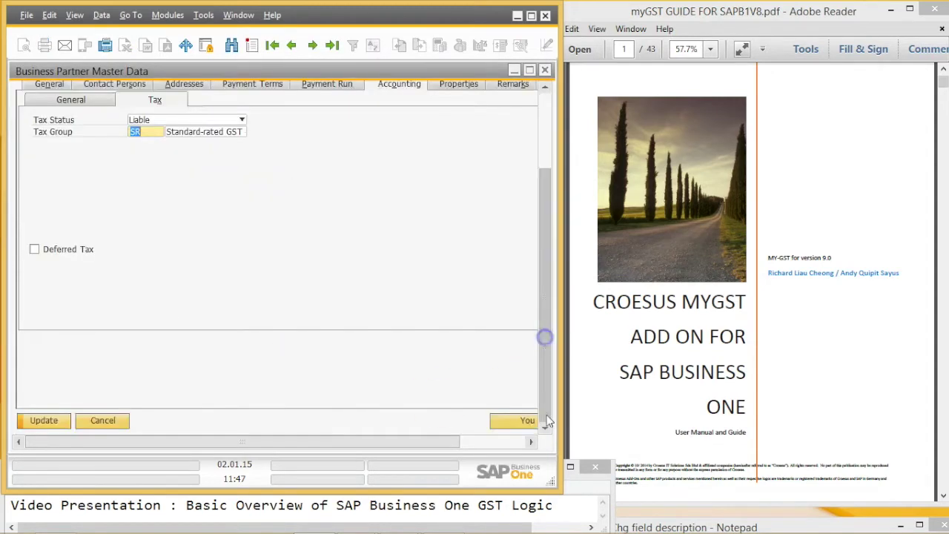
{"action": "left_click", "coordinate": [44, 420]}
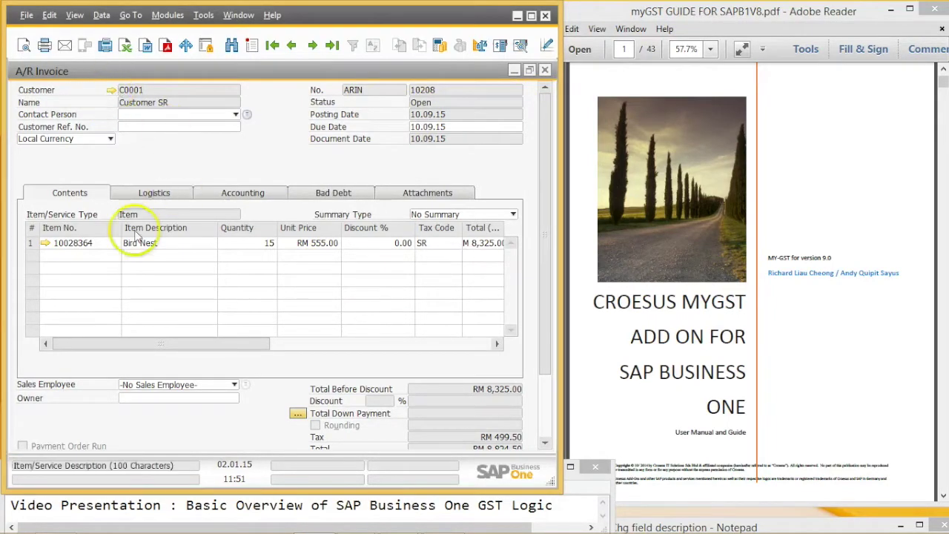
Open the Bird Nest item's master data from the A/R invoice and review the tax group options in its sales data.
{"action": "left_click", "coordinate": [43, 243]}
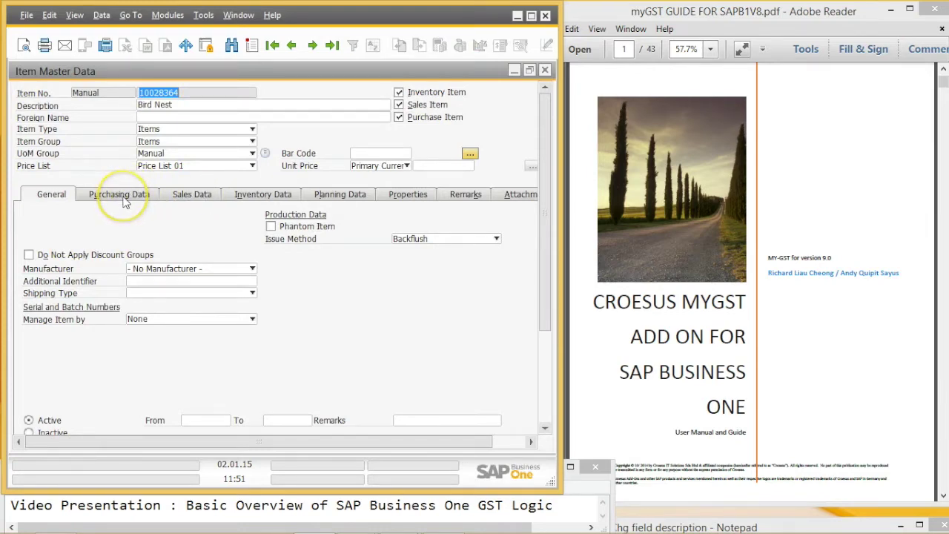
{"action": "left_click", "coordinate": [180, 198]}
{"action": "left_click", "coordinate": [206, 229]}
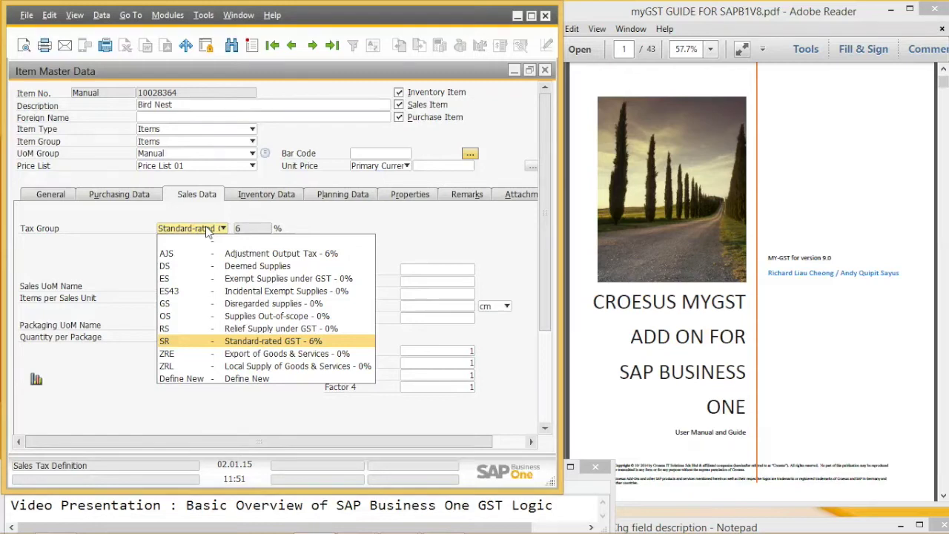
{"action": "left_click", "coordinate": [123, 228]}
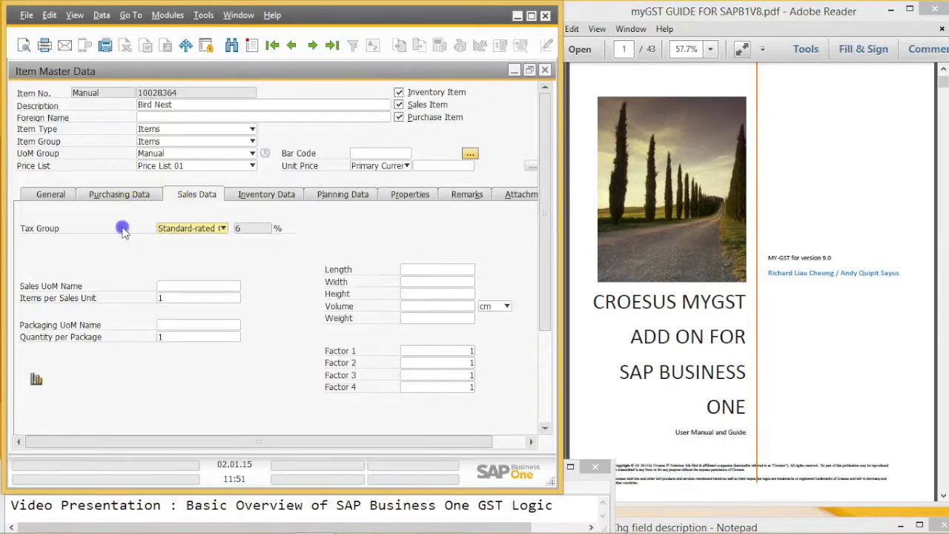
Show the available purchase tax groups in the Bird Nest item's purchasing data.
{"action": "left_click", "coordinate": [544, 103]}
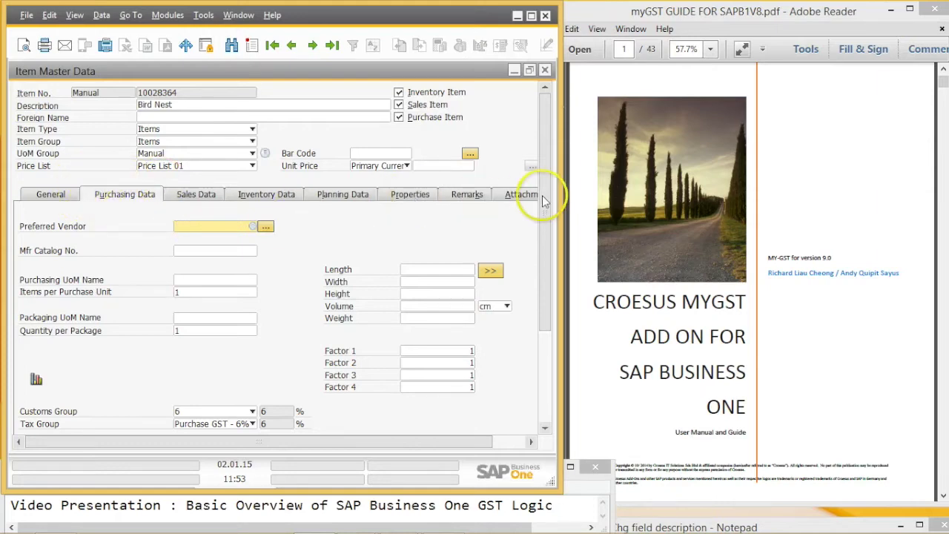
{"action": "scroll", "coordinate": [542, 195], "scroll_direction": "down", "scroll_amount": 3}
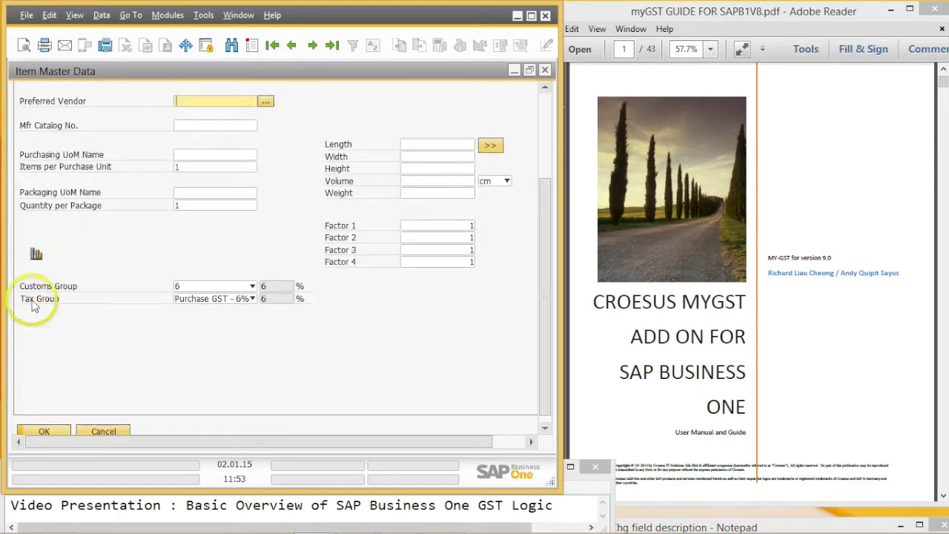
{"action": "left_click", "coordinate": [224, 298]}
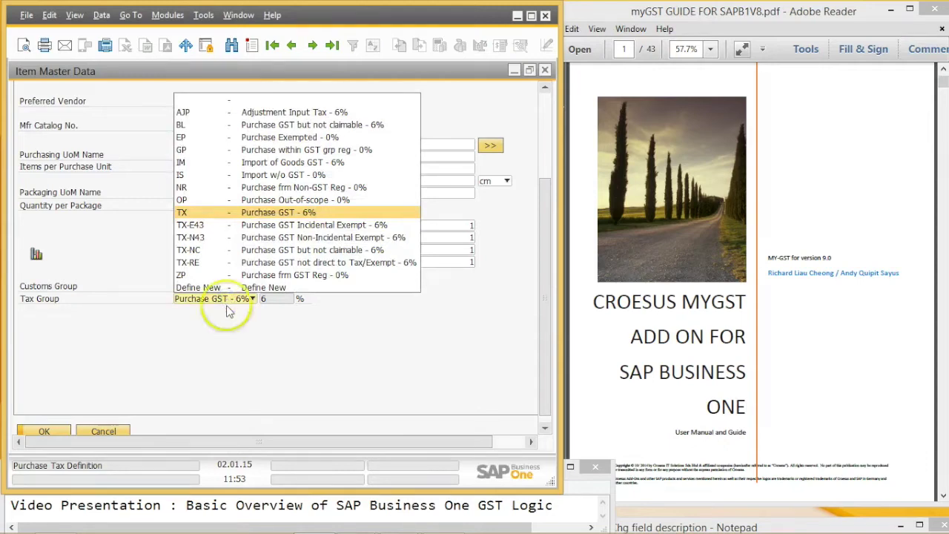
{"action": "left_click", "coordinate": [322, 342]}
{"action": "left_click", "coordinate": [245, 299]}
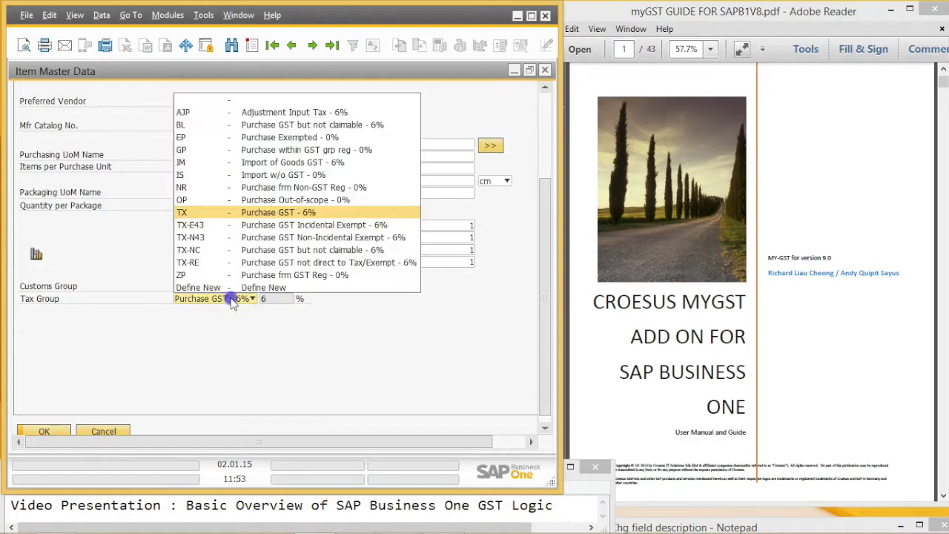
Switch to the Royal Malaysian Customs GST guide in Adobe Reader, go to page 24 and highlight the TX code's description.
{"action": "mouse_move", "coordinate": [437, 522]}
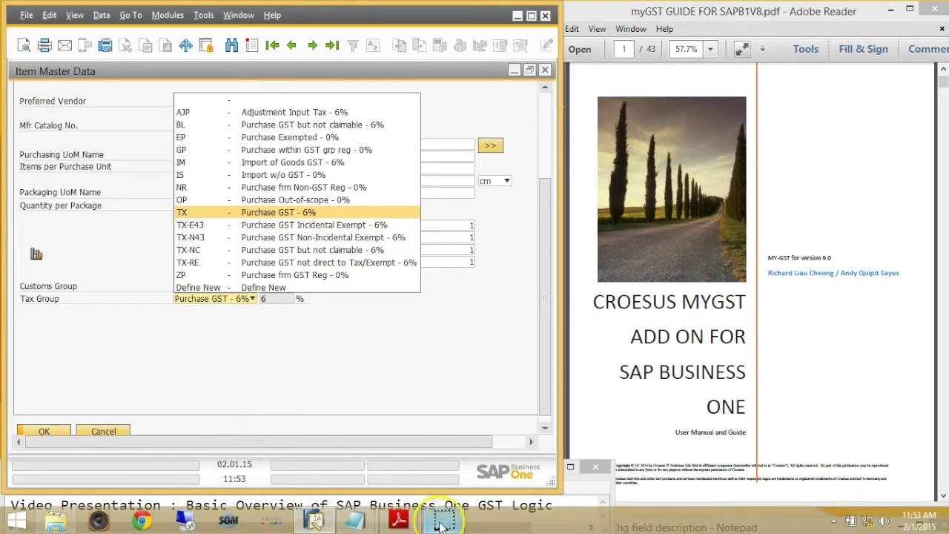
{"action": "mouse_move", "coordinate": [401, 524]}
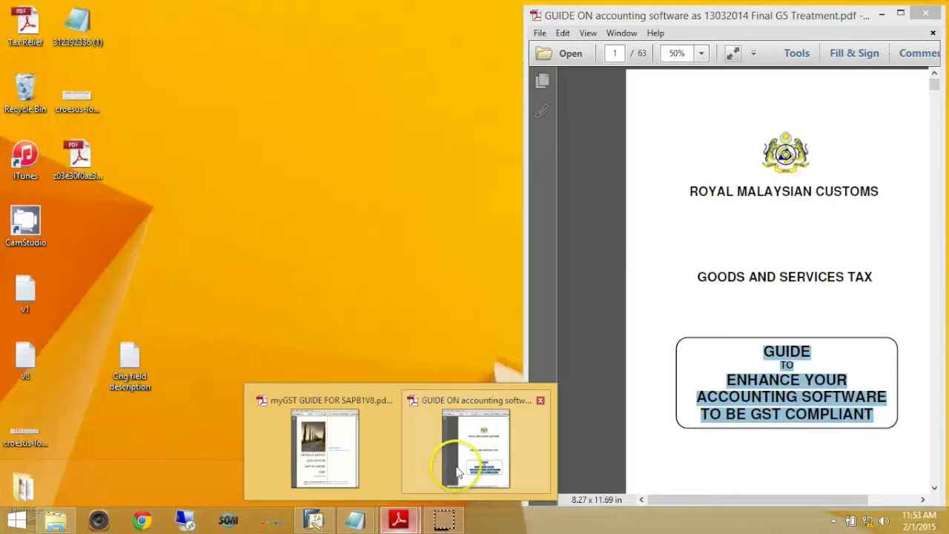
{"action": "left_click", "coordinate": [472, 466]}
{"action": "left_click", "coordinate": [615, 52]}
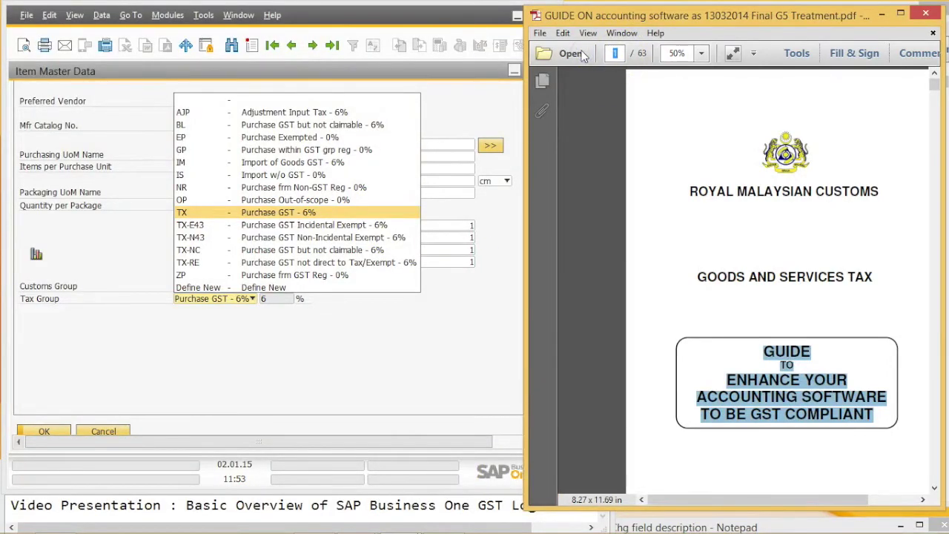
{"action": "key", "text": "Return"}
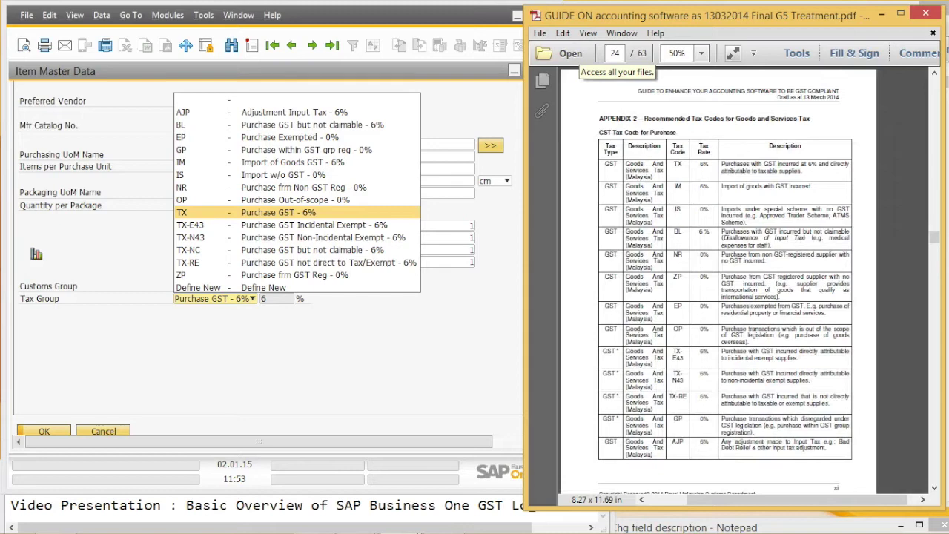
{"action": "left_click_drag", "start_coordinate": [676, 168], "coordinate": [805, 172]}
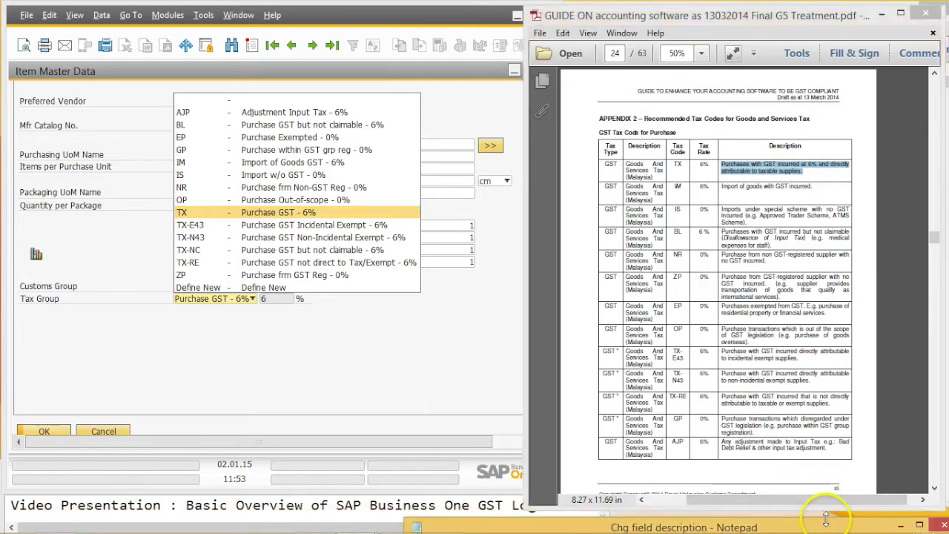
{"action": "left_click", "coordinate": [825, 528]}
{"action": "left_click_drag", "start_coordinate": [825, 460], "coordinate": [801, 381]}
{"action": "left_click_drag", "start_coordinate": [924, 430], "coordinate": [927, 452]}
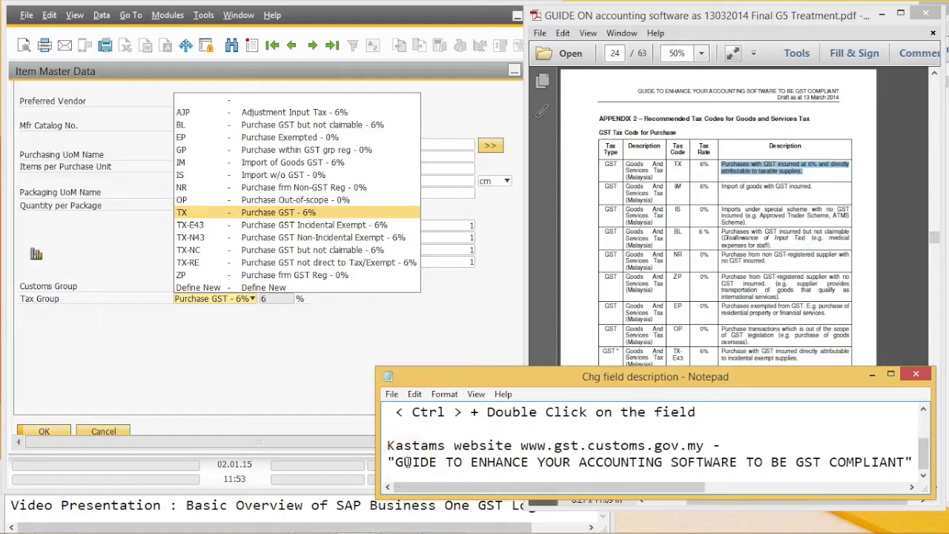
{"action": "left_click_drag", "start_coordinate": [520, 446], "coordinate": [708, 447]}
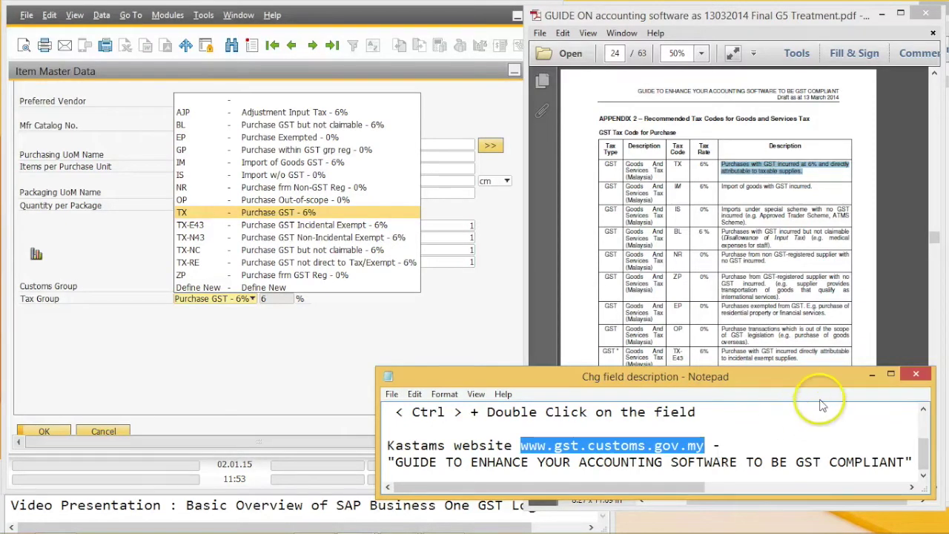
{"action": "left_click_drag", "start_coordinate": [822, 379], "coordinate": [844, 525]}
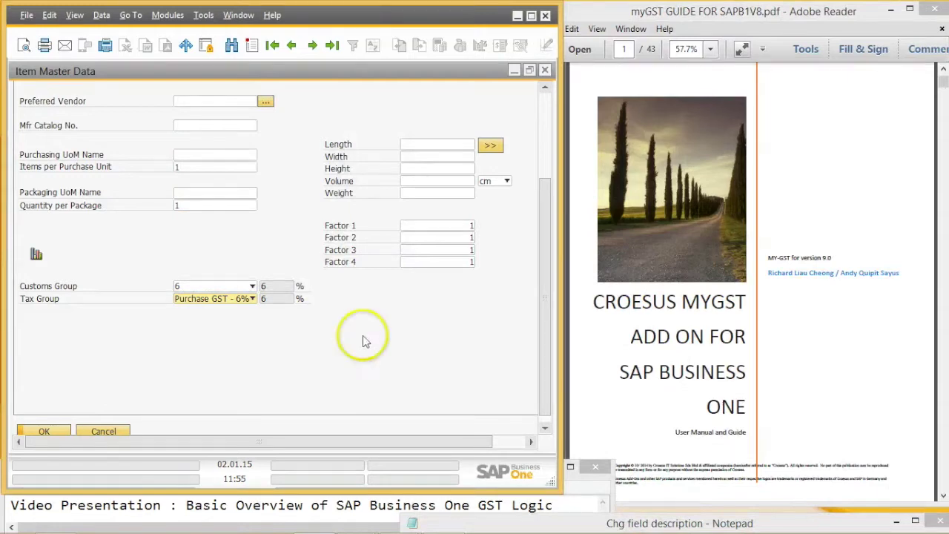
Close the item master data and highlight the GST logic overview heading on page 8 of the myGST guide in Adobe Reader.
{"action": "left_click", "coordinate": [545, 70]}
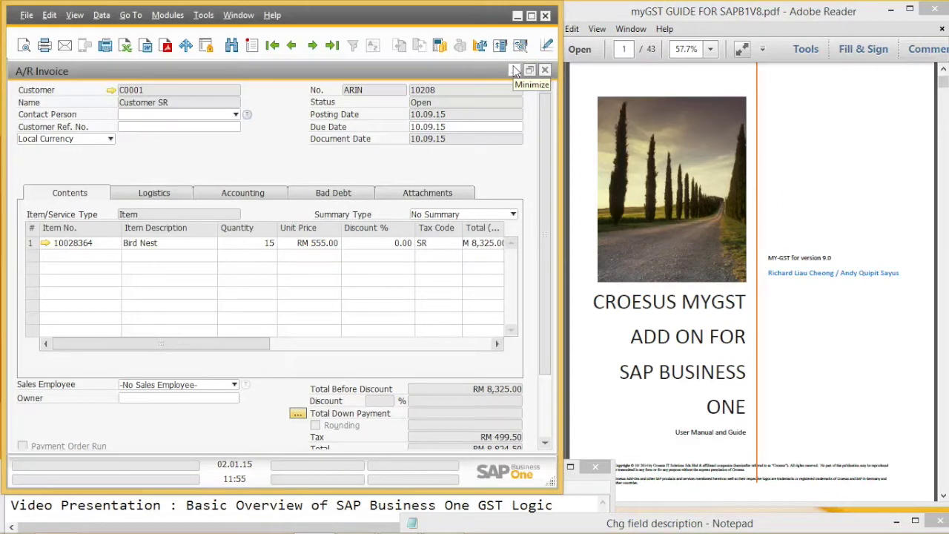
{"action": "left_click", "coordinate": [624, 49]}
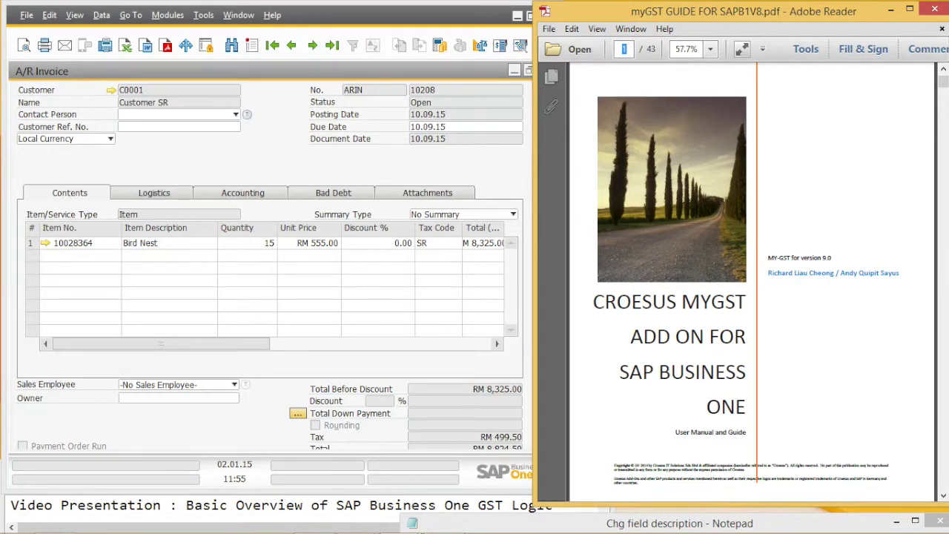
{"action": "key", "text": "Return"}
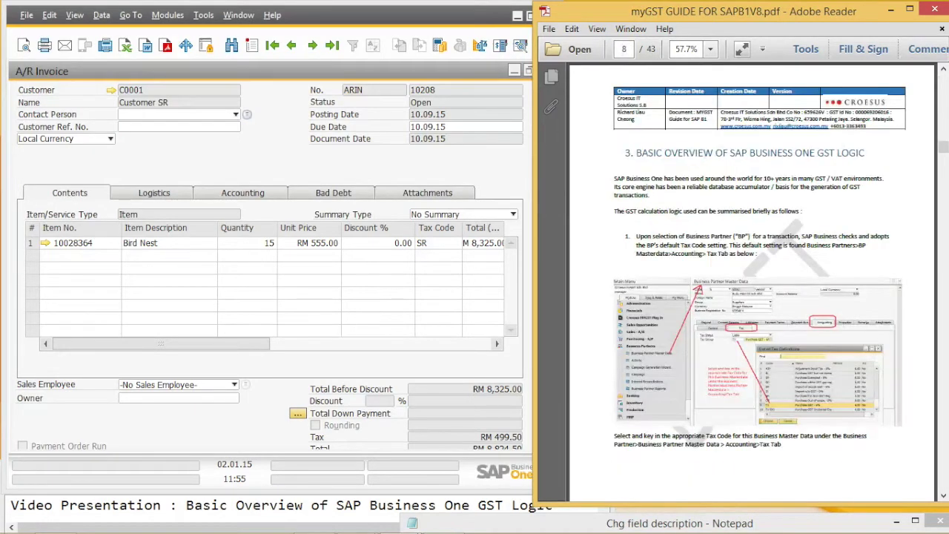
{"action": "left_click_drag", "start_coordinate": [636, 153], "coordinate": [886, 156]}
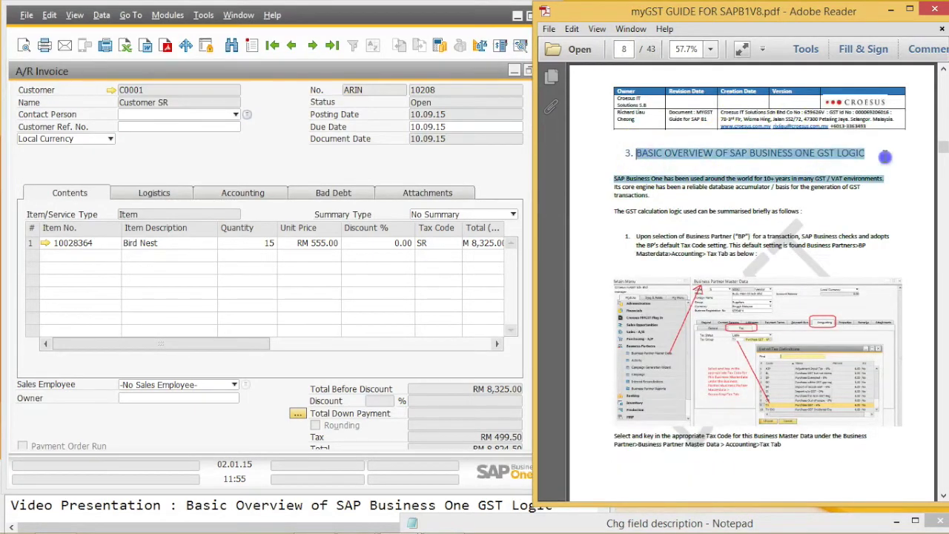
{"action": "scroll", "coordinate": [827, 252], "scroll_direction": "down", "scroll_amount": 2}
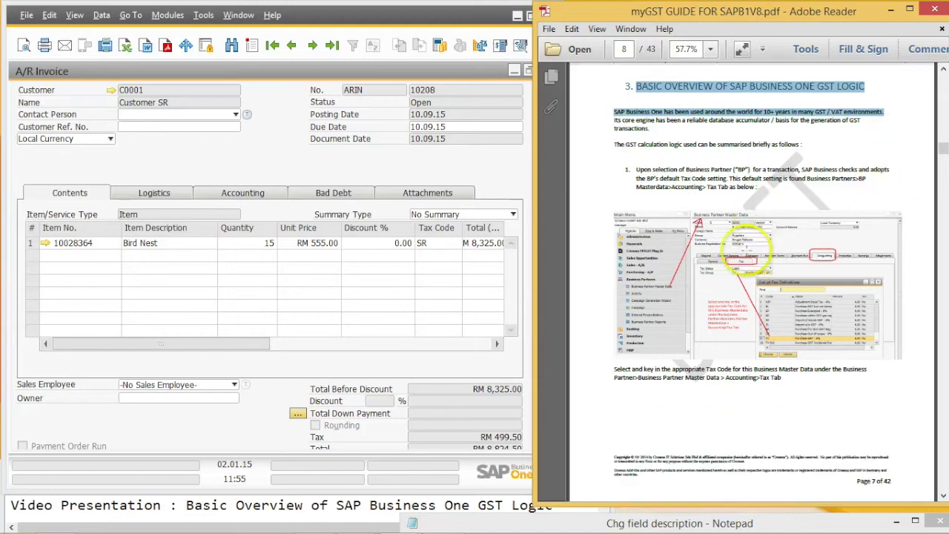
Switch to SAP Business One and open the invoice customer's master data at its accounting tax settings.
{"action": "left_click", "coordinate": [110, 90]}
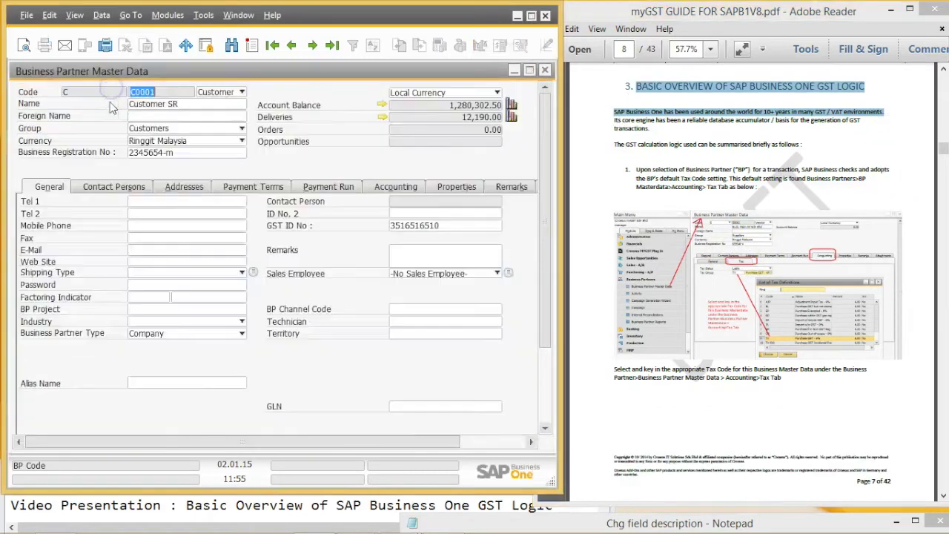
{"action": "left_click", "coordinate": [384, 188]}
{"action": "left_click", "coordinate": [155, 204]}
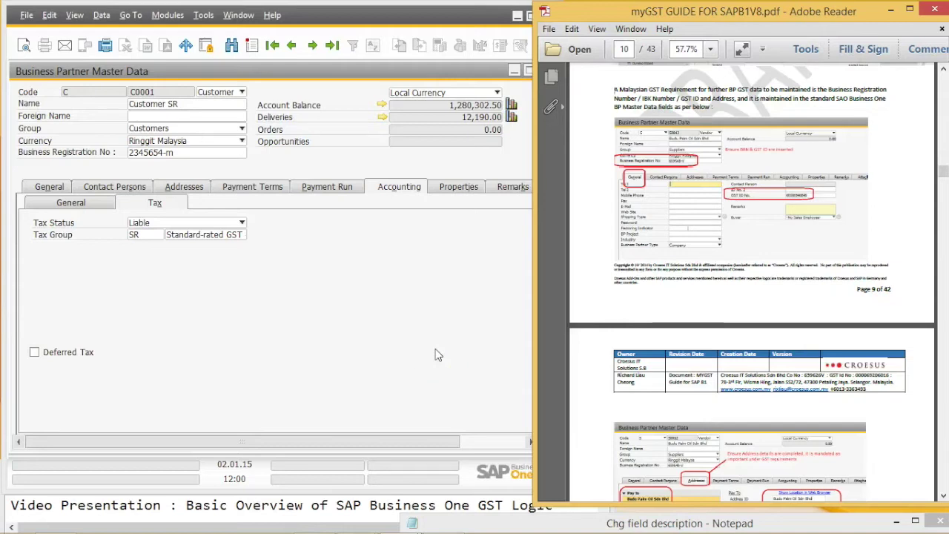
In the myGST guide in Adobe Reader, highlight the GST ID No field on page 10 and the Addresses tab on page 11.
{"action": "left_click", "coordinate": [625, 49]}
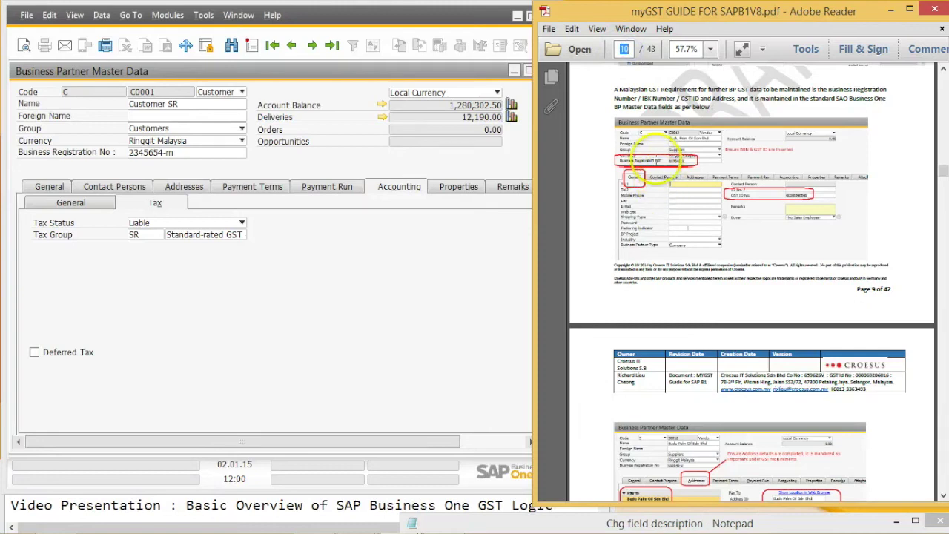
{"action": "left_click_drag", "start_coordinate": [614, 158], "coordinate": [760, 202]}
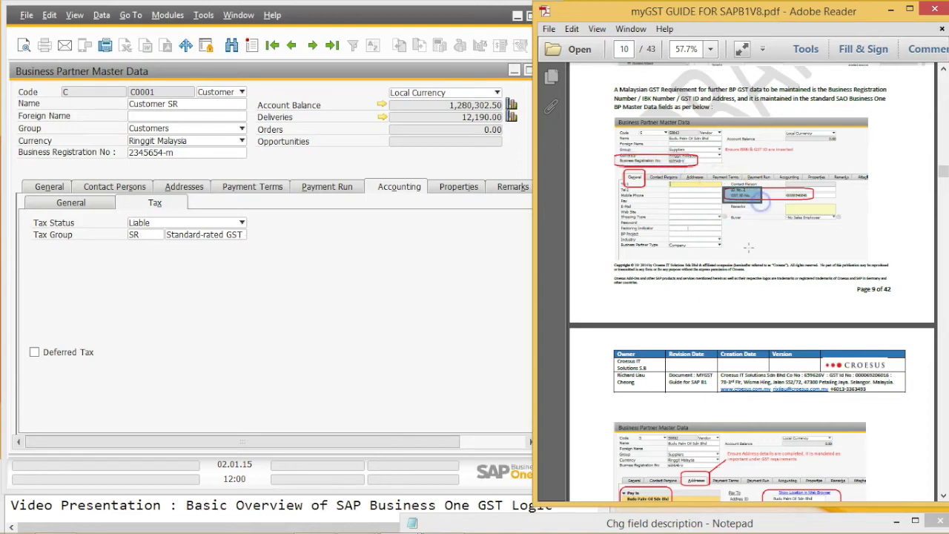
{"action": "scroll", "coordinate": [678, 300], "scroll_direction": "down", "scroll_amount": 4}
{"action": "left_click_drag", "start_coordinate": [682, 335], "coordinate": [721, 363]}
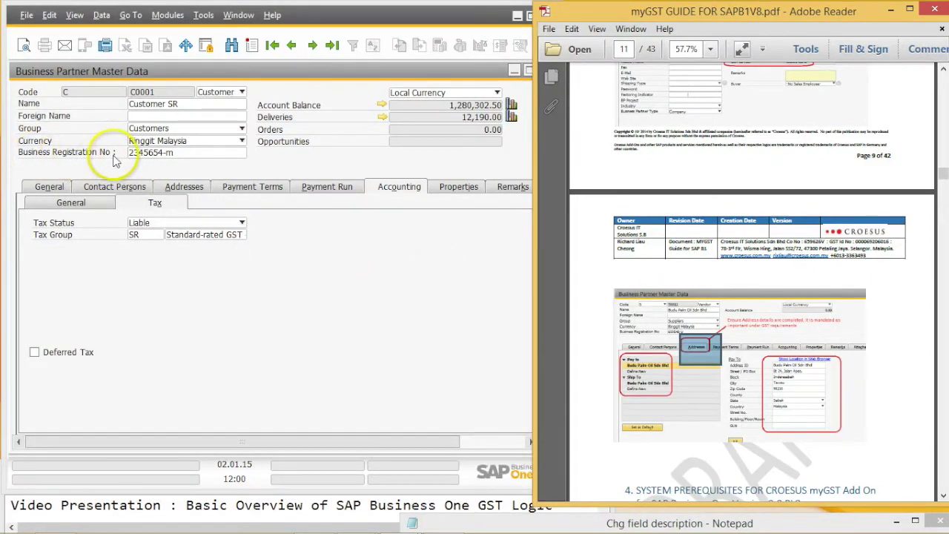
Switch to SAP Business One, open the customer's general data and change the Federal Tax ID field description to "Business Registration No :xx".
{"action": "left_click", "coordinate": [63, 185]}
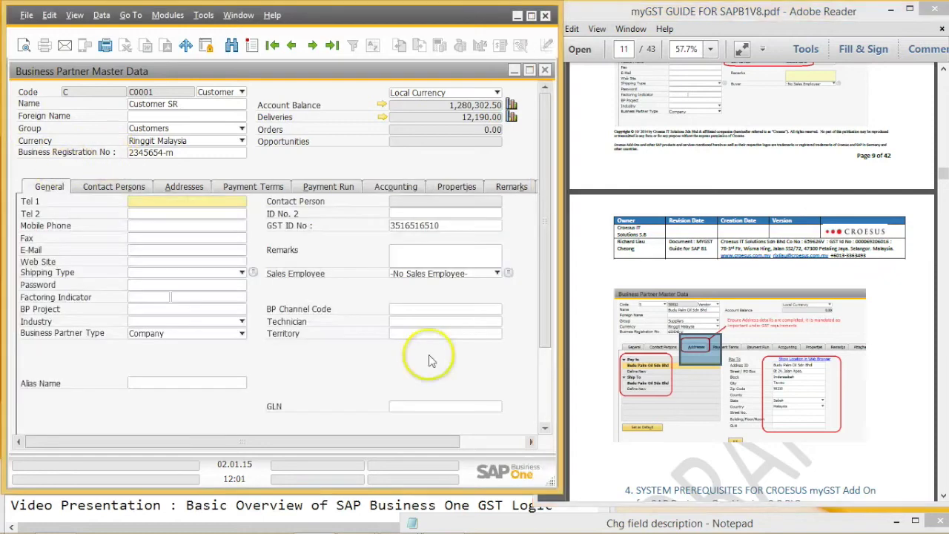
{"action": "double_click", "coordinate": [81, 153], "text": "ctrl"}
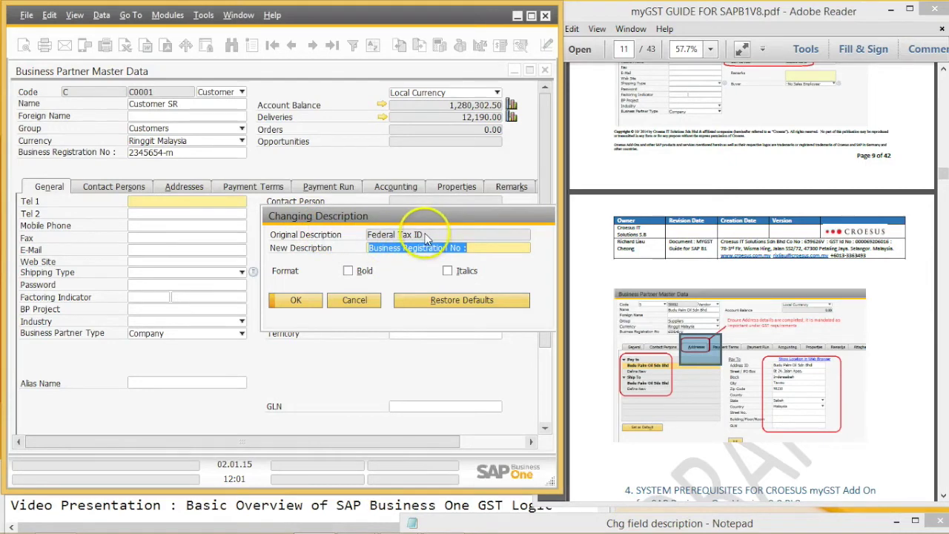
{"action": "left_click", "coordinate": [470, 248]}
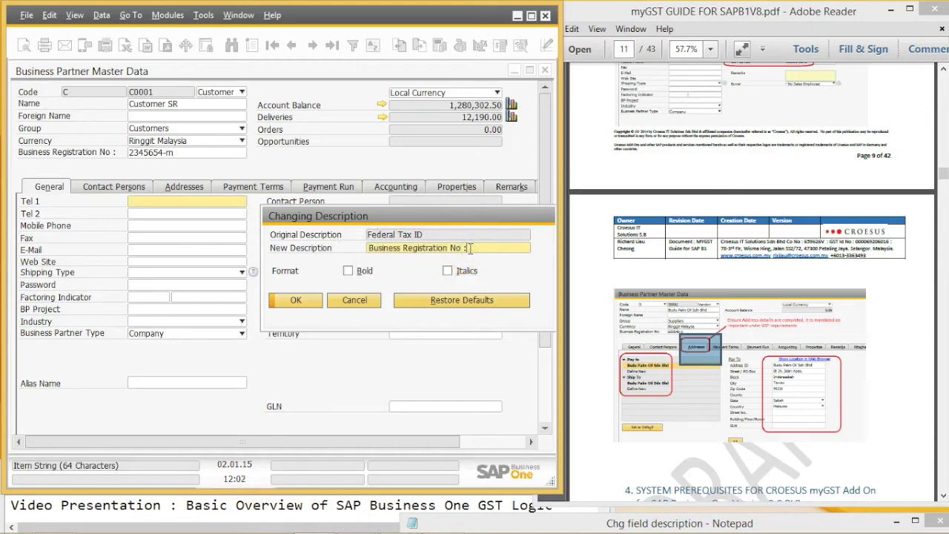
{"action": "type", "text": "xx"}
{"action": "left_click", "coordinate": [296, 300]}
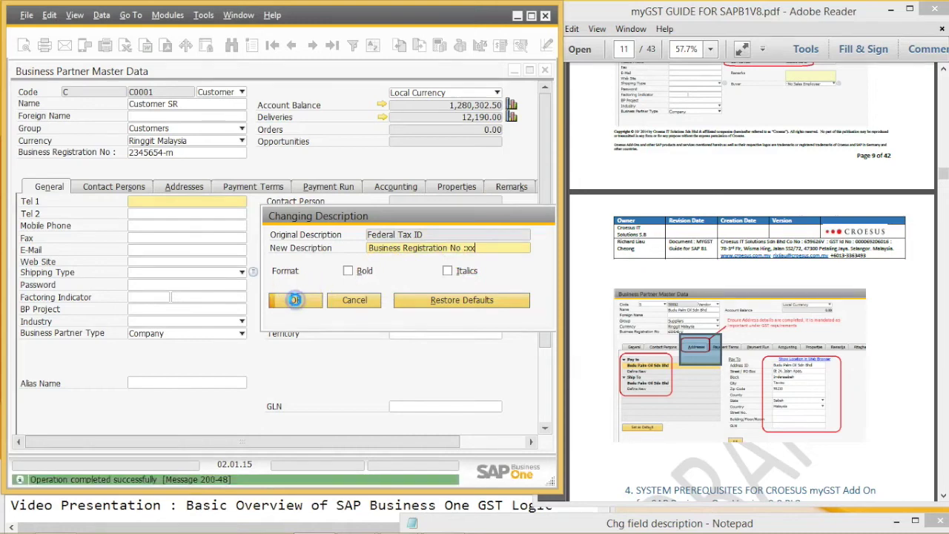
Set the Federal Tax ID field description back to "Business Registration No :".
{"action": "double_click", "coordinate": [102, 162], "text": "ctrl"}
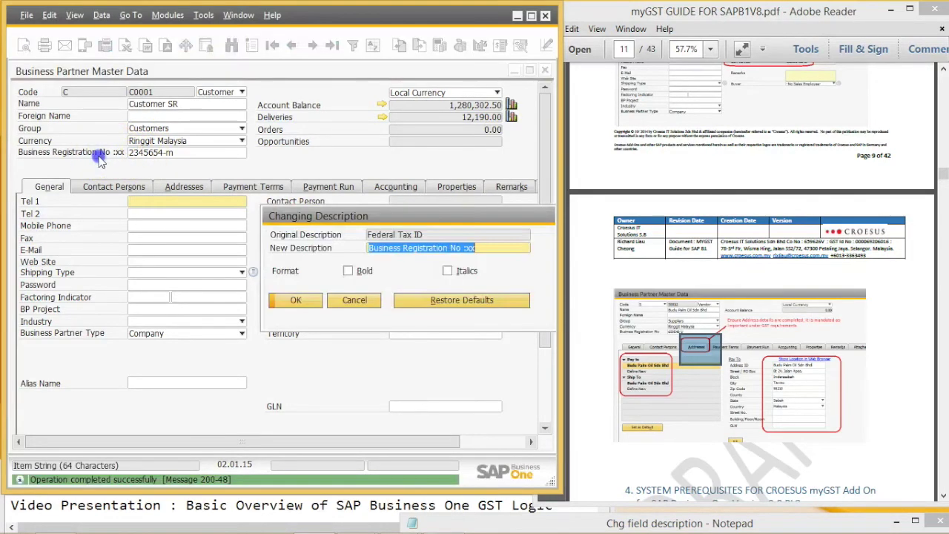
{"action": "left_click", "coordinate": [510, 247]}
{"action": "key", "text": "BackSpace"}
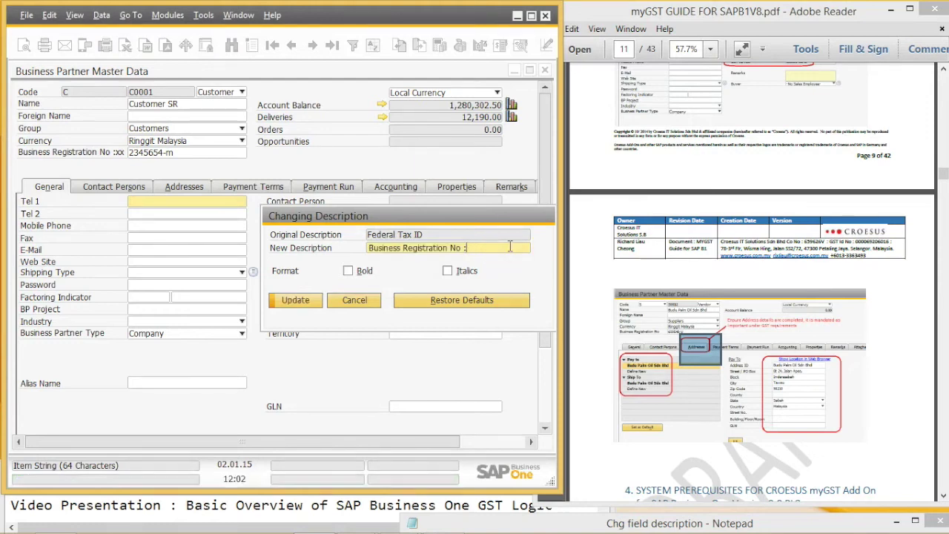
{"action": "left_click", "coordinate": [296, 300]}
{"action": "left_click", "coordinate": [297, 300]}
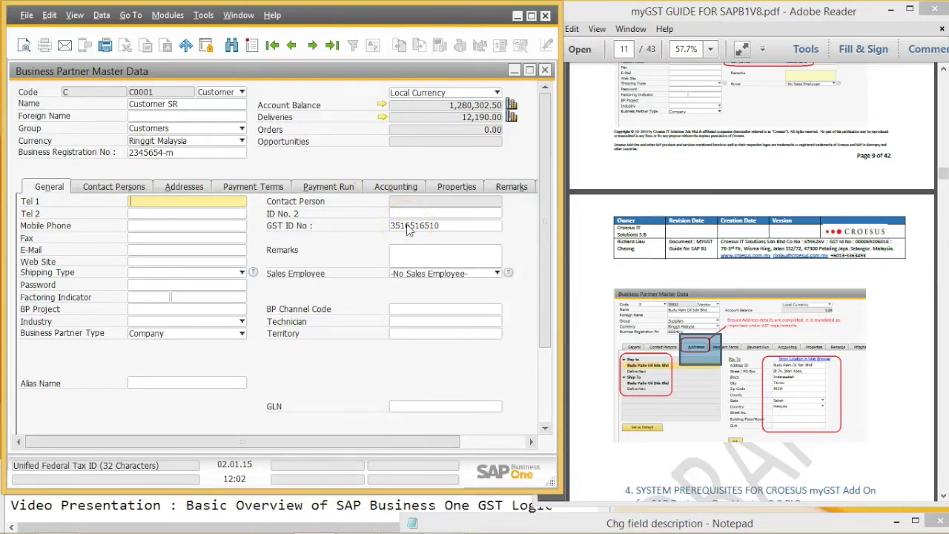
Open the description change dialog of the GST ID No field, check its original description and close the dialog.
{"action": "double_click", "coordinate": [296, 227], "text": "ctrl"}
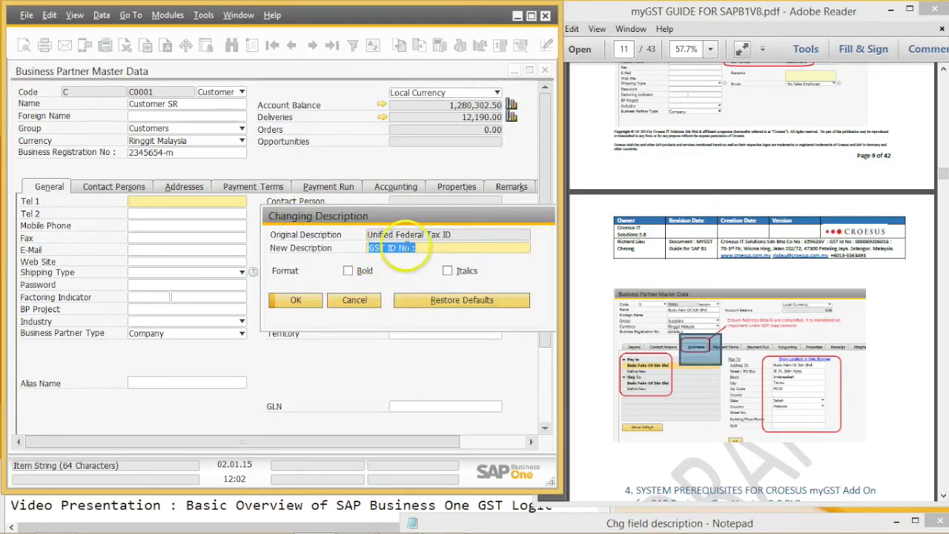
{"action": "left_click", "coordinate": [414, 247]}
{"action": "left_click", "coordinate": [310, 301]}
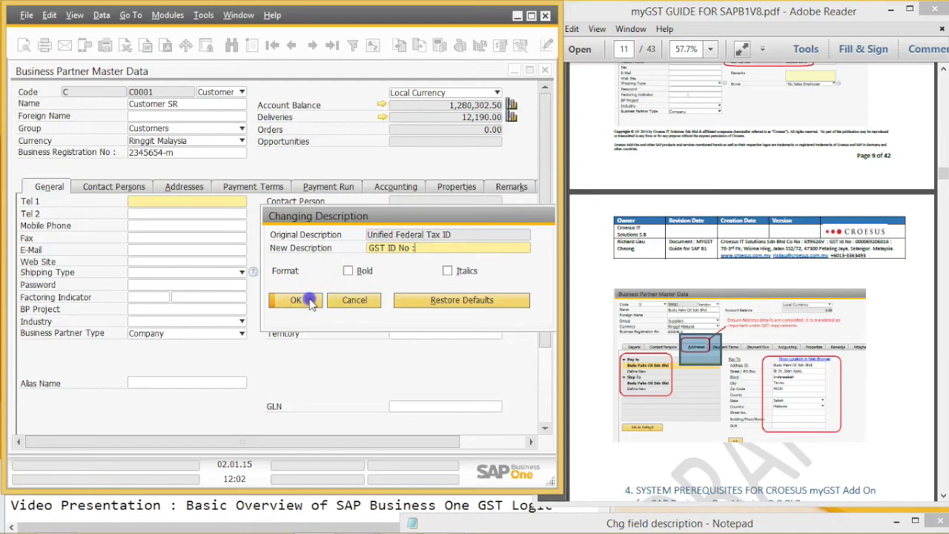
Bring up the Chg field description note in Notepad and show its instructions for changing a standard field description.
{"action": "left_click", "coordinate": [619, 524]}
{"action": "mouse_move", "coordinate": [627, 428]}
{"action": "left_mouse_down"}
{"action": "mouse_move", "coordinate": [649, 408]}
{"action": "mouse_move", "coordinate": [636, 467]}
{"action": "mouse_move", "coordinate": [638, 443]}
{"action": "left_mouse_up"}
{"action": "left_click", "coordinate": [634, 464]}
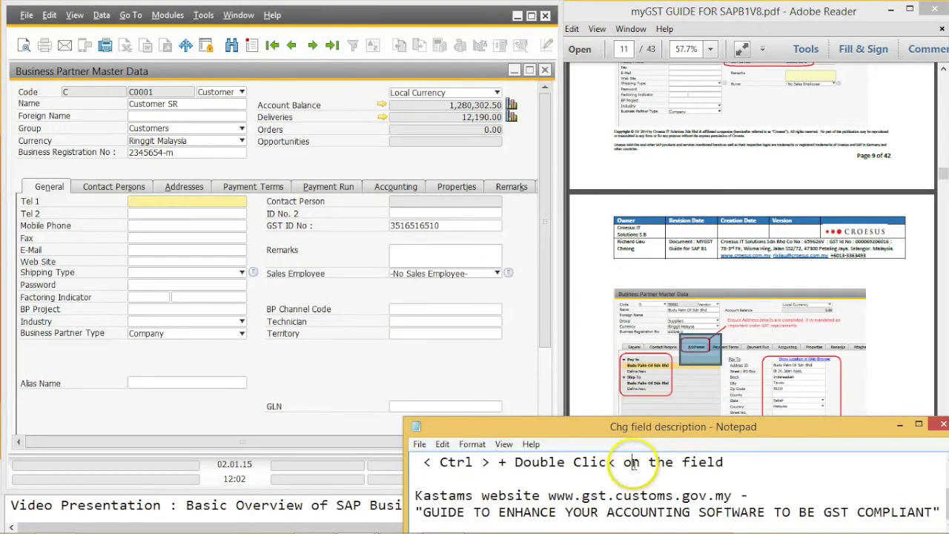
{"action": "scroll", "coordinate": [634, 464], "scroll_direction": "up", "scroll_amount": 1}
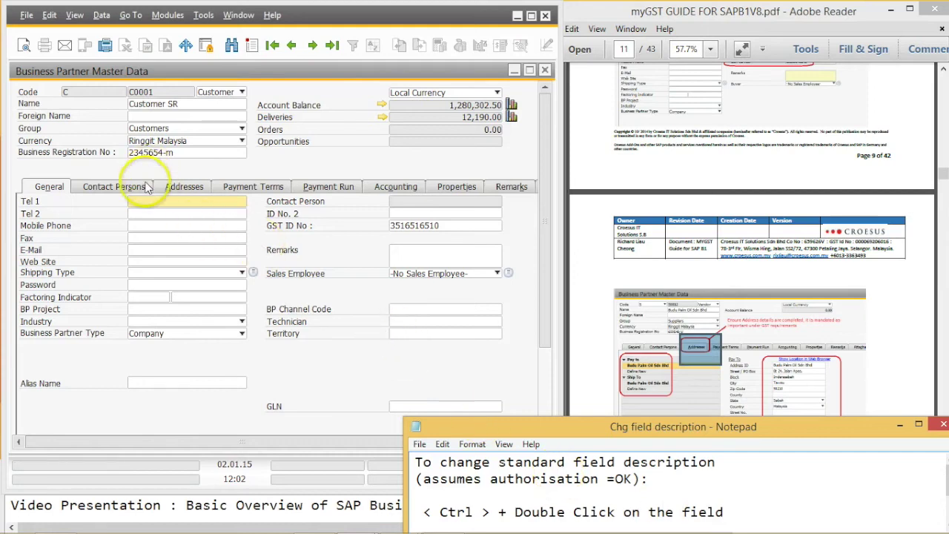
Switch to SAP Business One, open the customer's bill-to address and go through its street, block, city and zip code fields.
{"action": "left_click", "coordinate": [178, 187]}
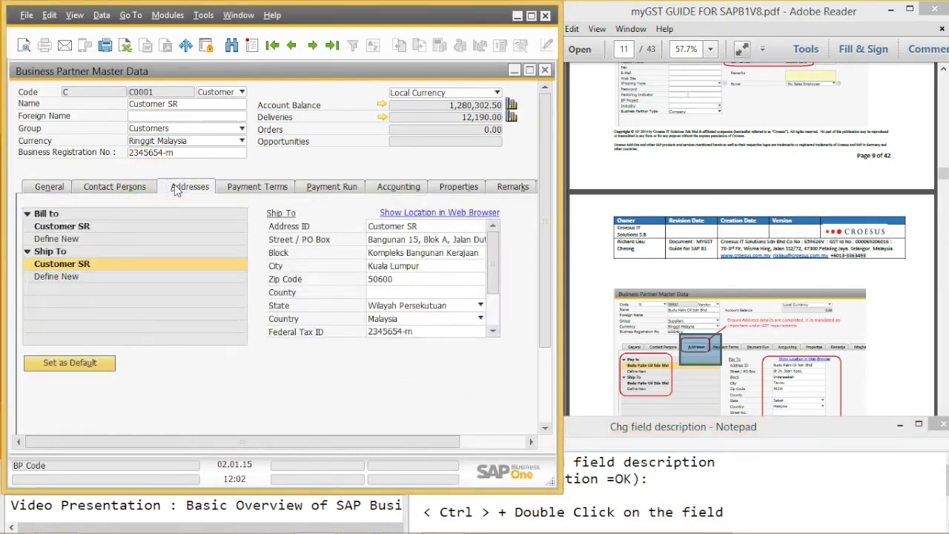
{"action": "left_click", "coordinate": [105, 226]}
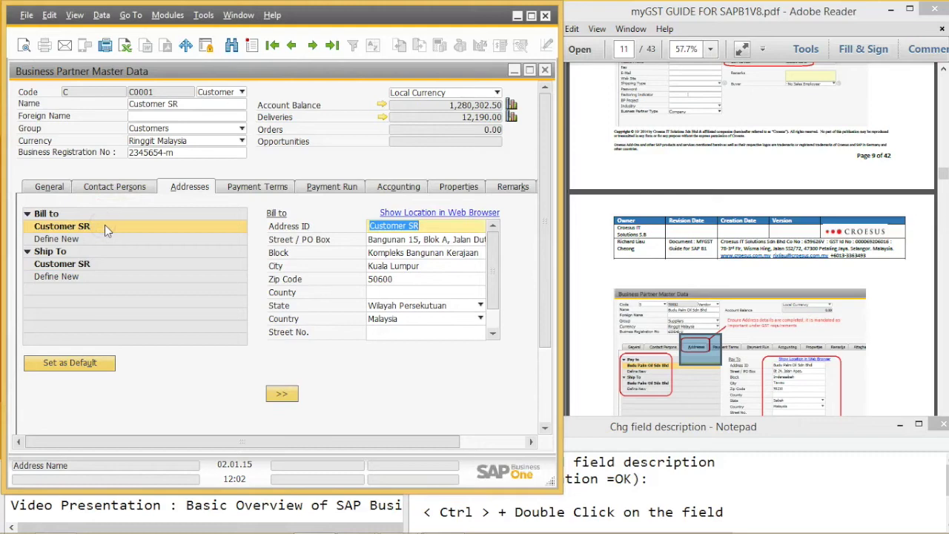
{"action": "left_click", "coordinate": [406, 240]}
{"action": "left_click", "coordinate": [409, 252]}
{"action": "left_click", "coordinate": [415, 266]}
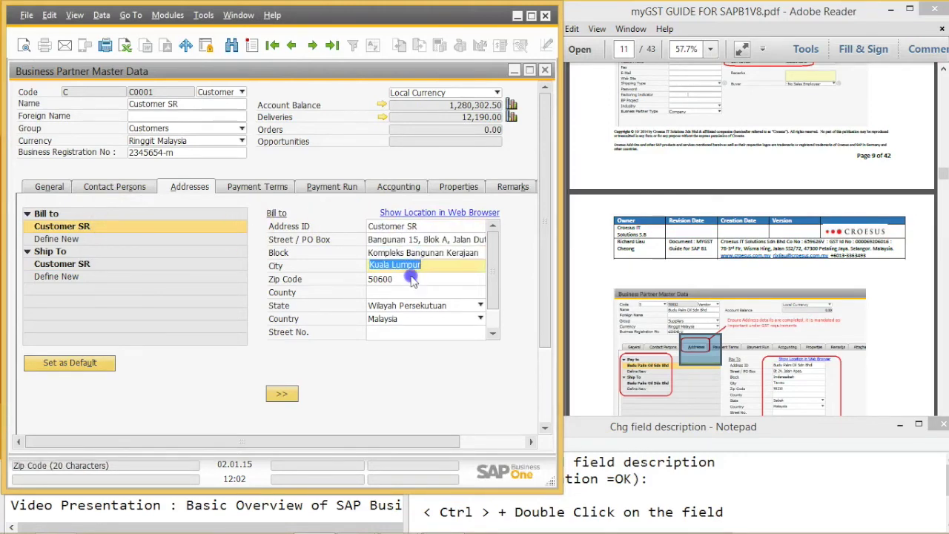
{"action": "left_click", "coordinate": [412, 279]}
{"action": "left_click", "coordinate": [422, 238]}
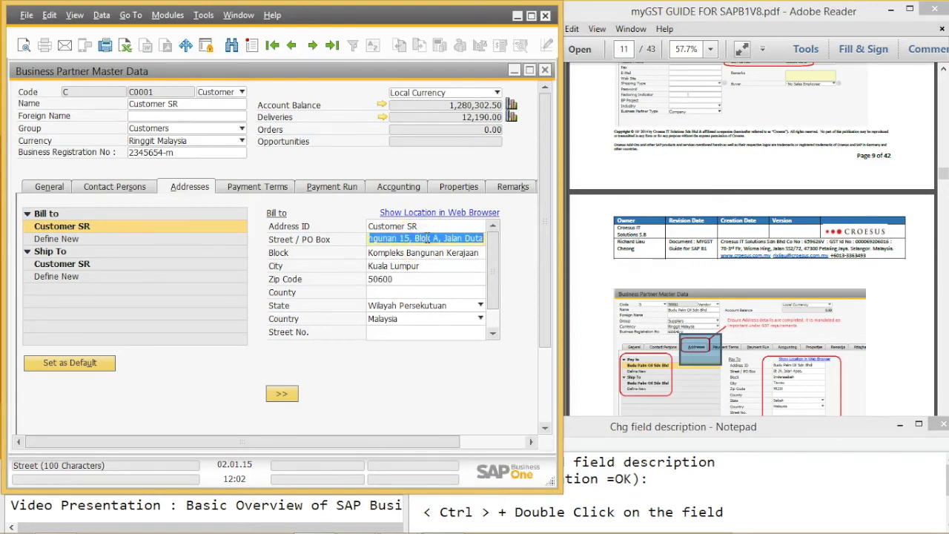
Show page 9 of the myGST guide in Adobe Reader, and close the business partner master data in SAP Business One.
{"action": "left_click", "coordinate": [403, 349]}
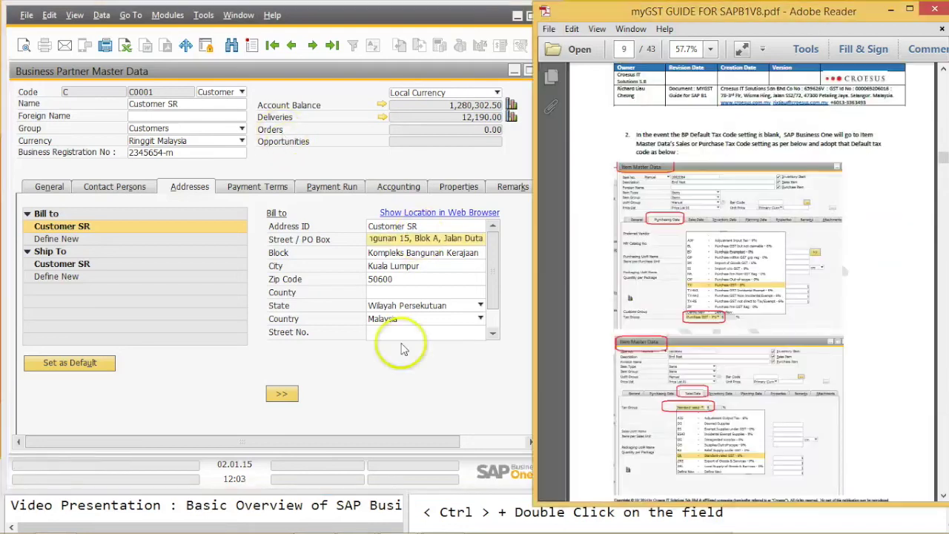
{"action": "left_click", "coordinate": [482, 73]}
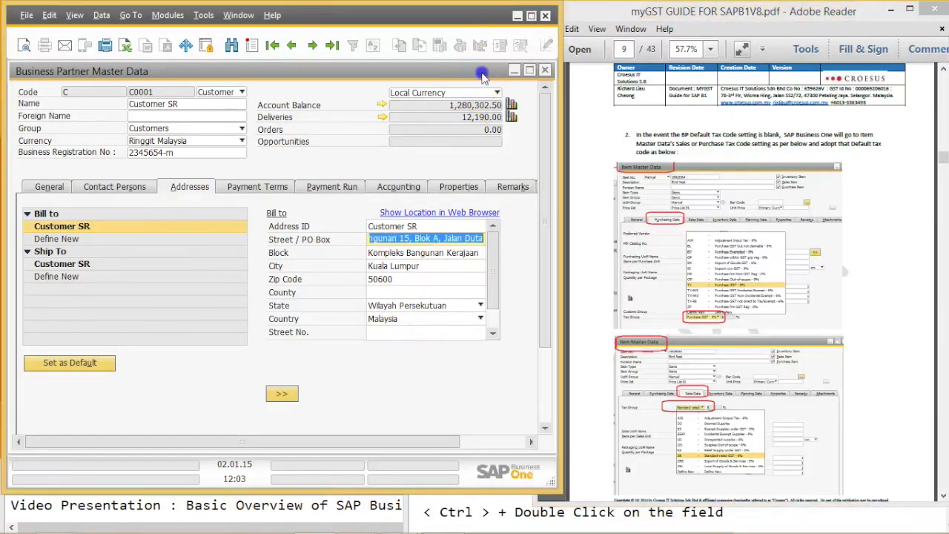
{"action": "left_click", "coordinate": [545, 70]}
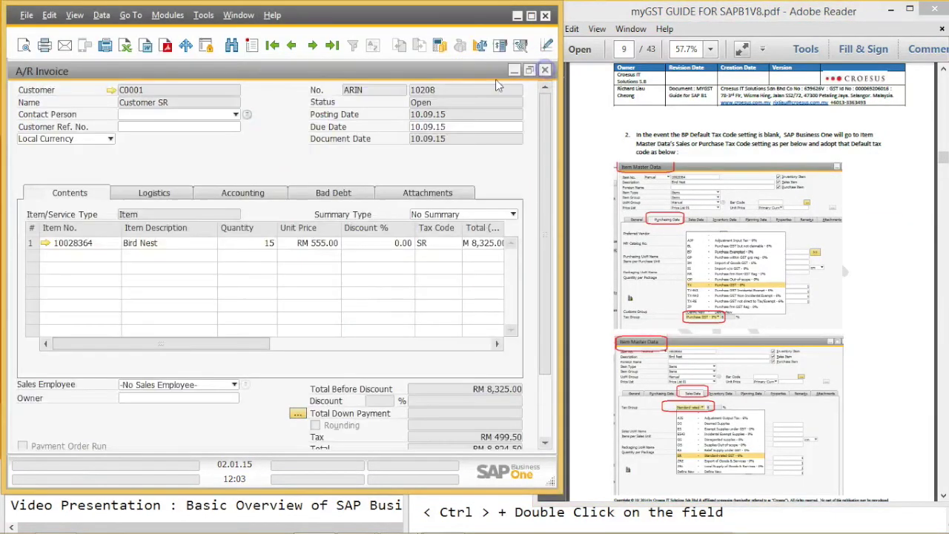
Open the Bird Nest item's sales data from the invoice line, list the tax groups and choose SR, Standard-rated GST.
{"action": "left_click", "coordinate": [46, 244]}
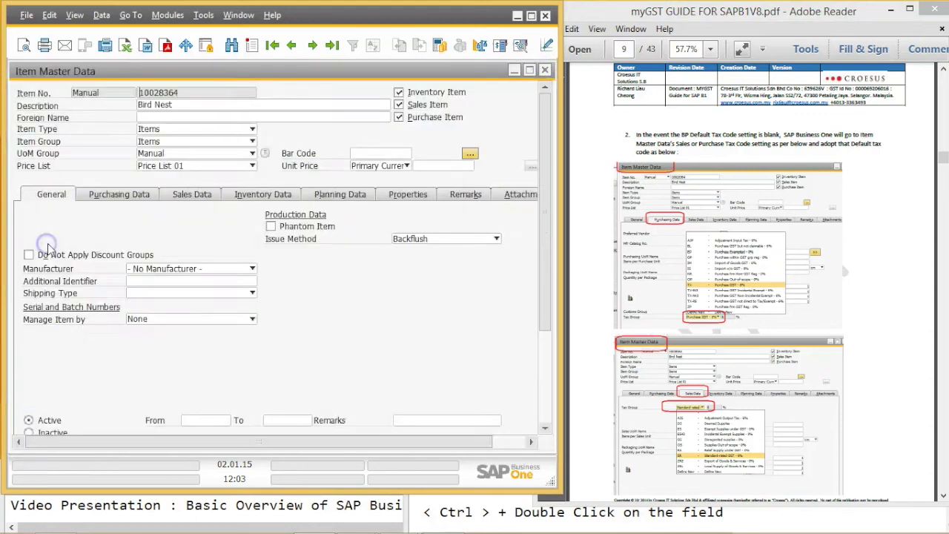
{"action": "left_click", "coordinate": [204, 196]}
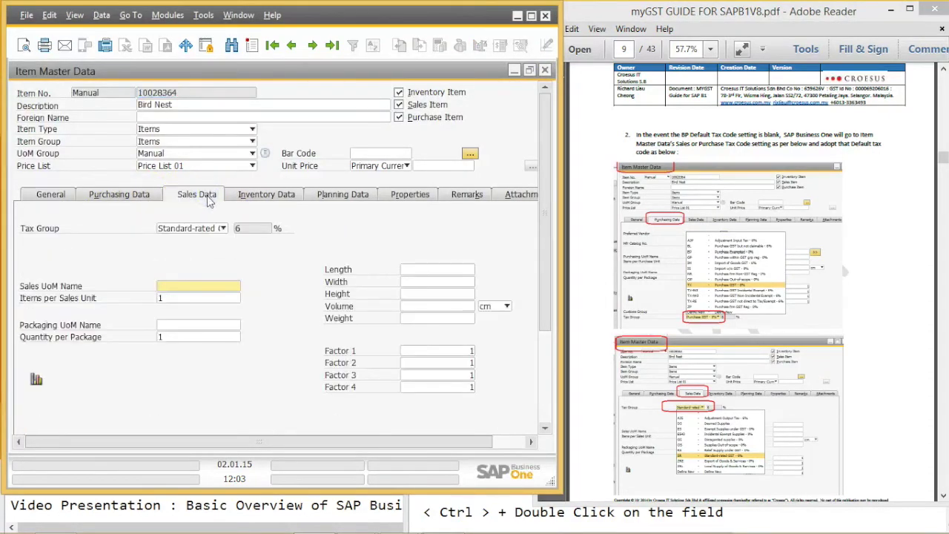
{"action": "left_click", "coordinate": [208, 199]}
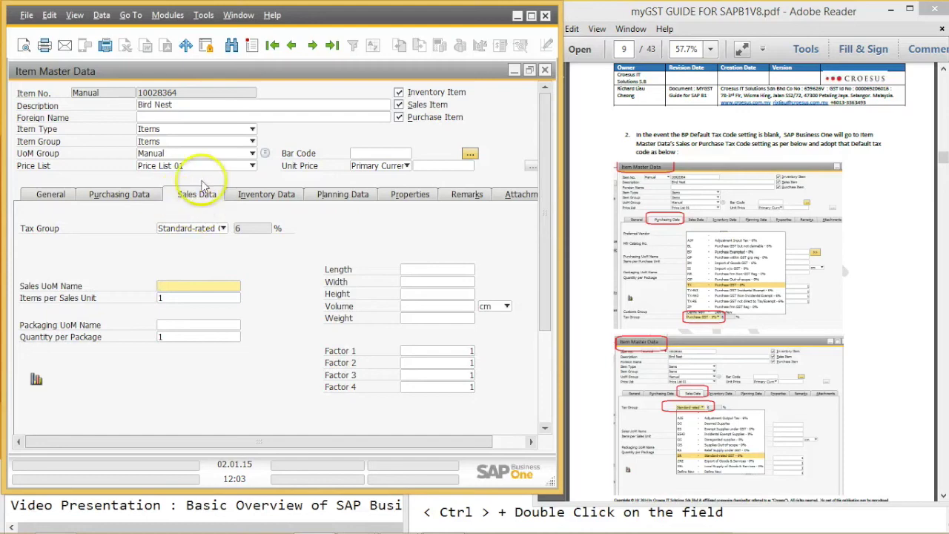
{"action": "left_click", "coordinate": [221, 228]}
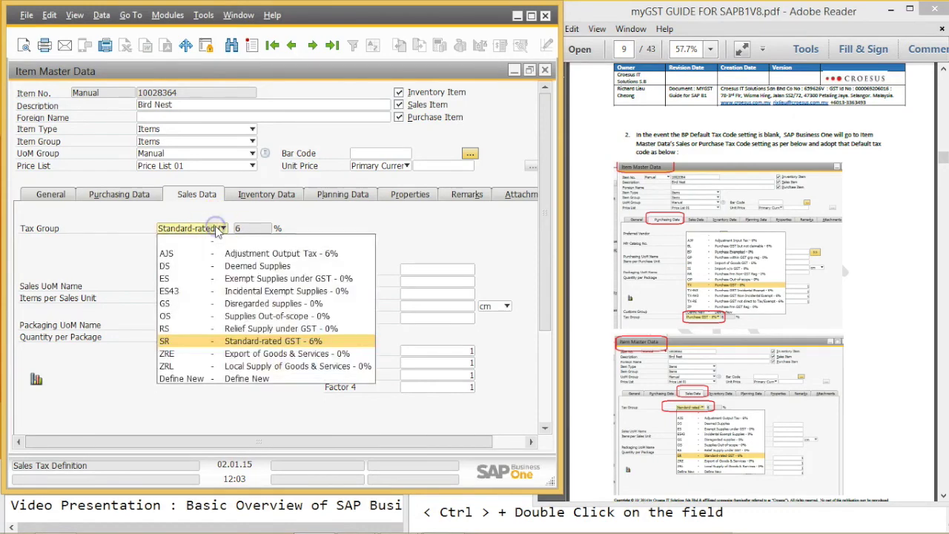
{"action": "left_click", "coordinate": [187, 345]}
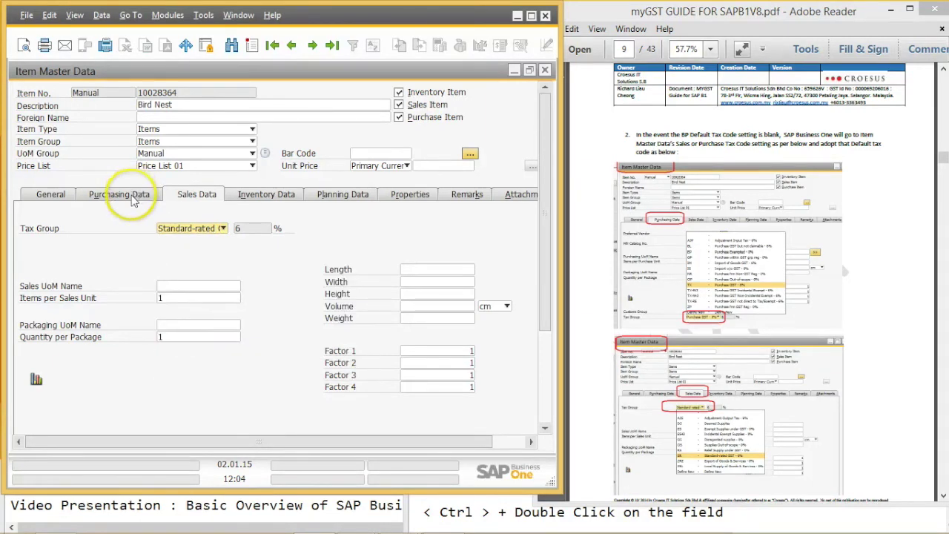
List the tax groups in the Bird Nest item's purchasing data, and close the item master data and the A/R invoice.
{"action": "left_click", "coordinate": [132, 195]}
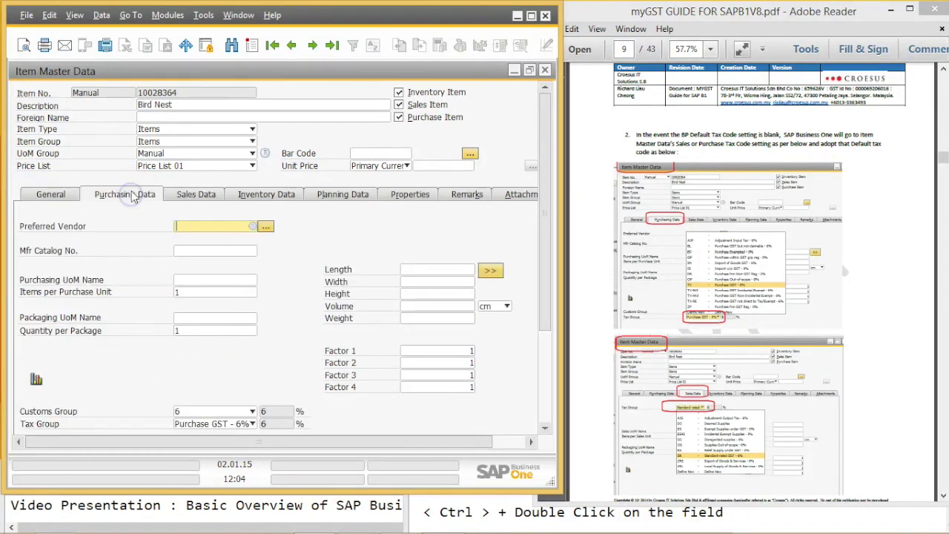
{"action": "left_click", "coordinate": [220, 426]}
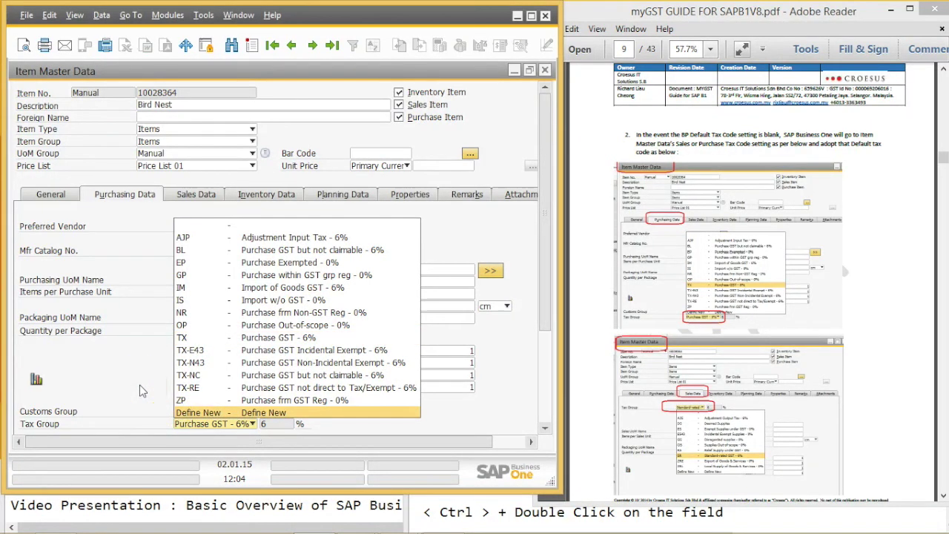
{"action": "left_click", "coordinate": [420, 350]}
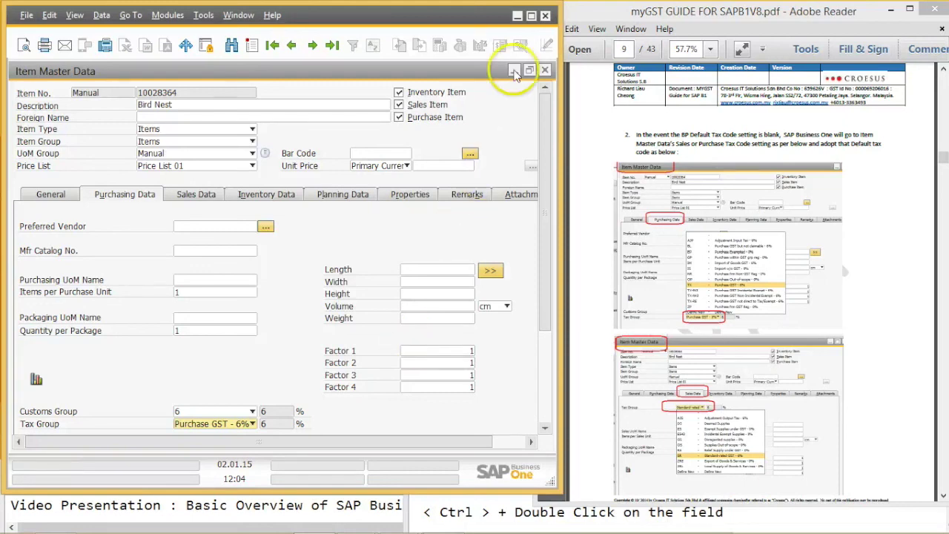
{"action": "left_click", "coordinate": [545, 69]}
{"action": "left_click", "coordinate": [546, 70]}
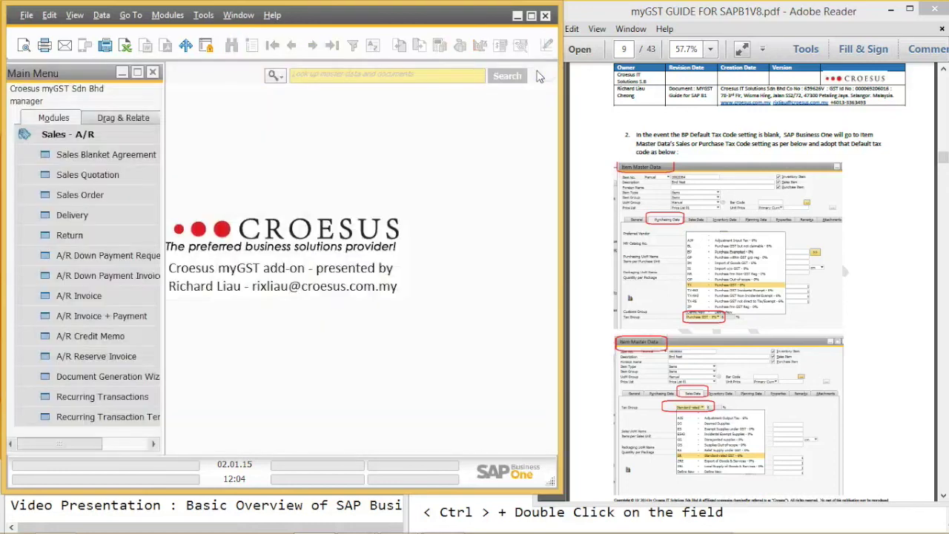